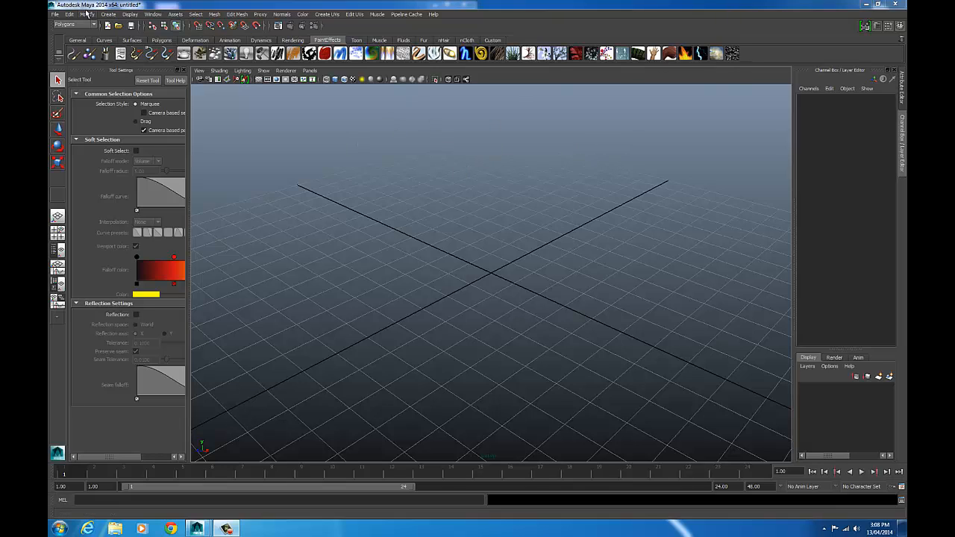
Step: Create a polygon sphere with a radius of about 5.3 near the centre of the grid
{"action": "left_click", "coordinate": [108, 14]}
{"action": "mouse_move", "coordinate": [148, 35]}
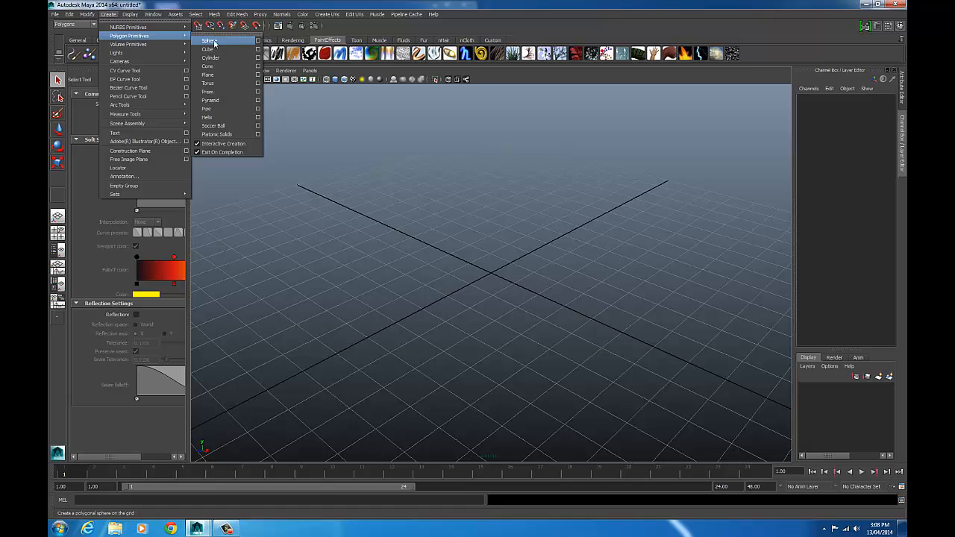
{"action": "left_click", "coordinate": [215, 41]}
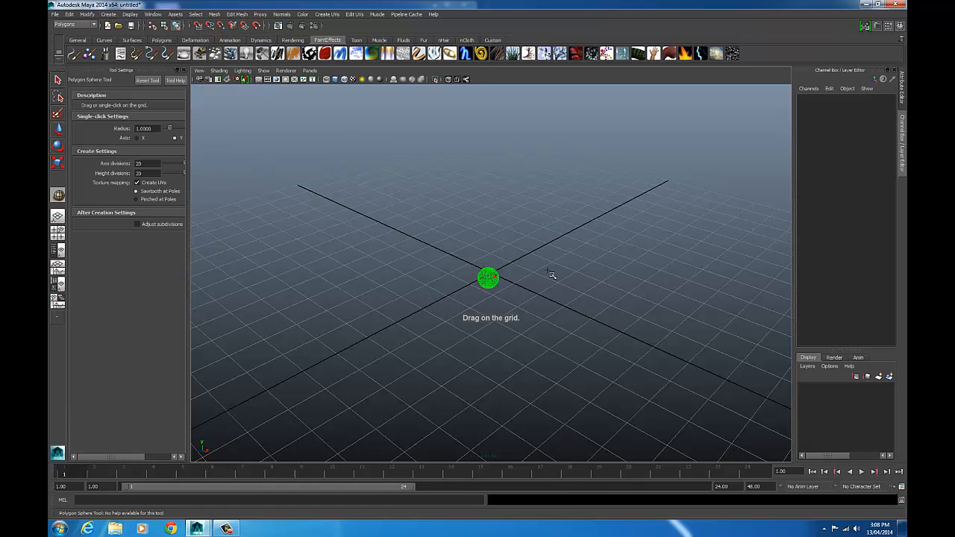
{"action": "left_click_drag", "start_coordinate": [551, 275], "coordinate": [656, 256]}
{"action": "scroll", "coordinate": [507, 221], "scroll_direction": "down", "scroll_amount": 5}
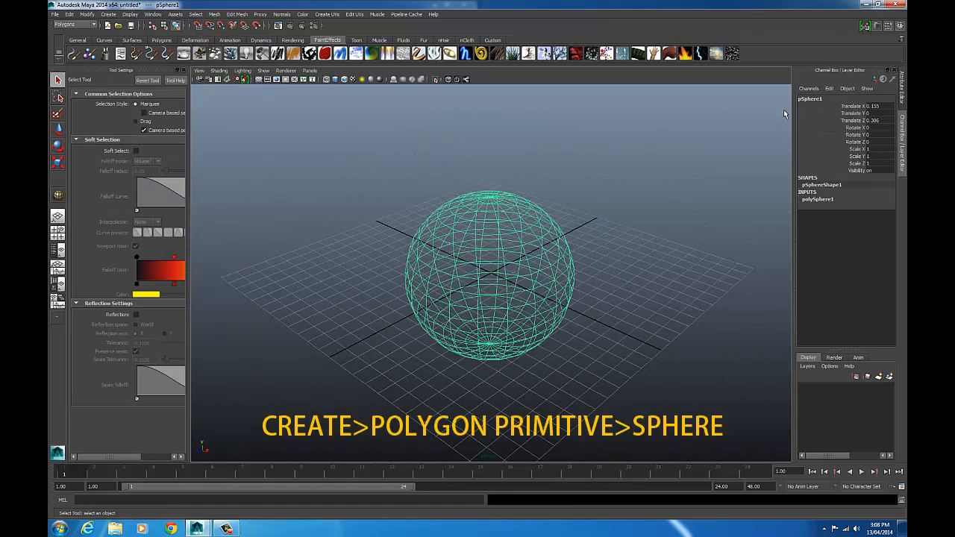
Step: Set the sphere's radius to 10
{"action": "left_click", "coordinate": [816, 199]}
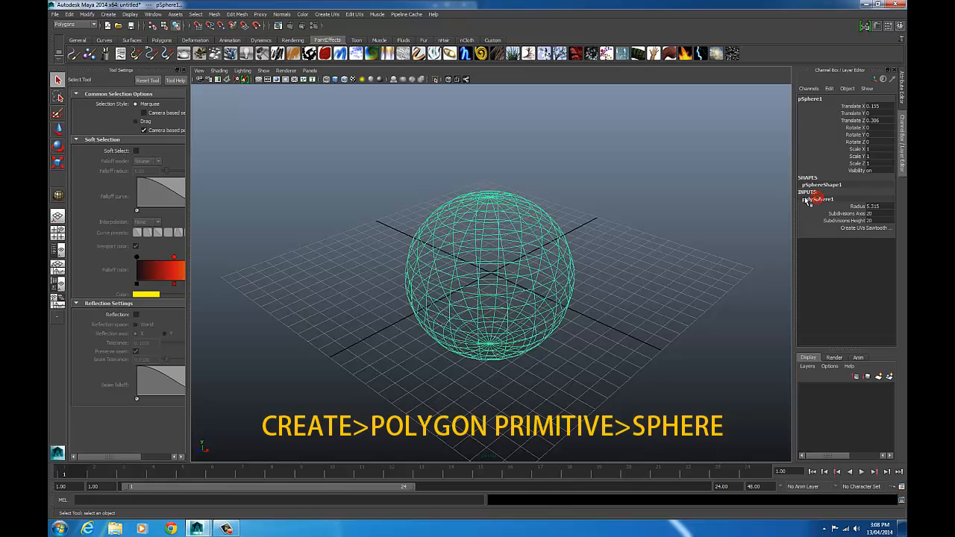
{"action": "double_click", "coordinate": [879, 207]}
{"action": "type", "text": "10"}
{"action": "key", "text": "Return"}
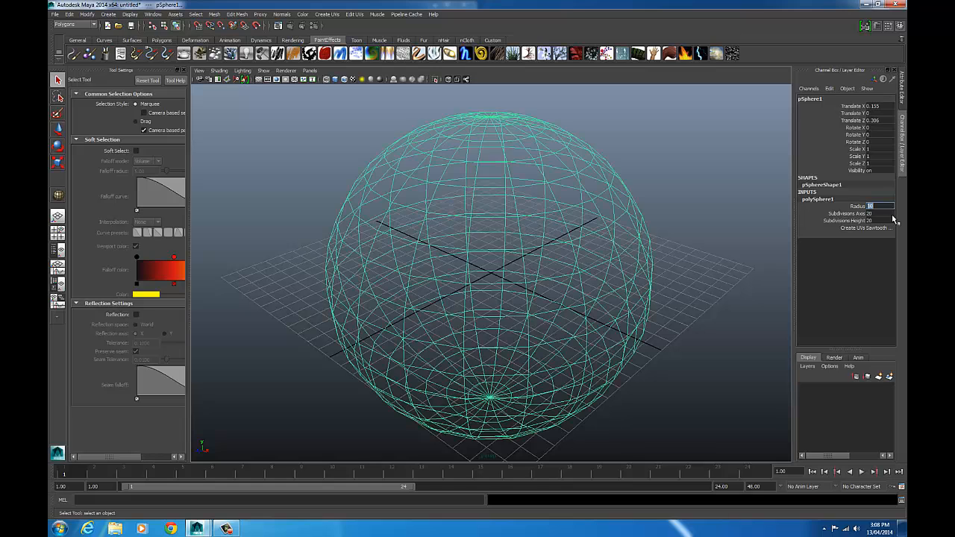
{"action": "right_click_drag", "start_coordinate": [660, 188], "coordinate": [611, 188], "text": "alt"}
Step: Set the sphere's axis and height subdivisions to 64 each
{"action": "left_click", "coordinate": [878, 213]}
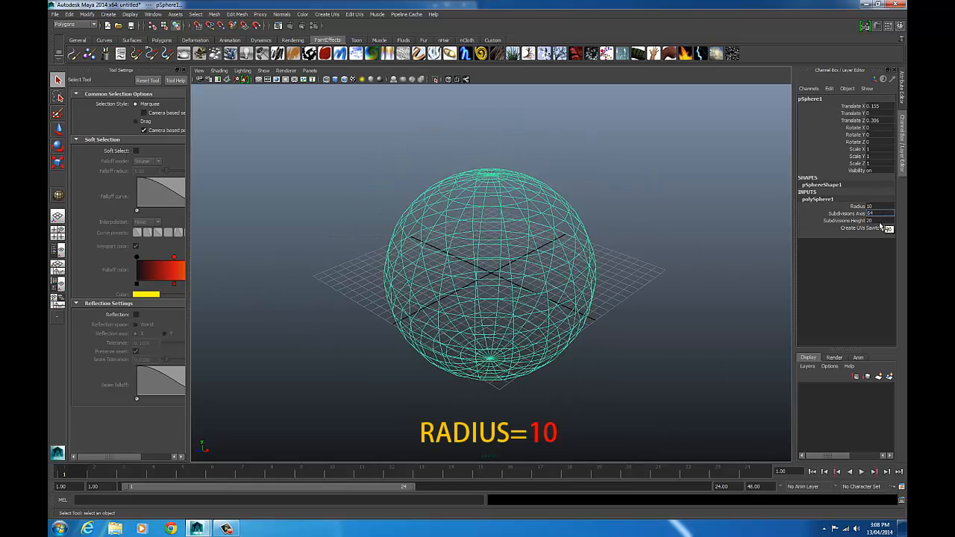
{"action": "left_click", "coordinate": [878, 221]}
{"action": "type", "text": "64"}
{"action": "key", "text": "Return"}
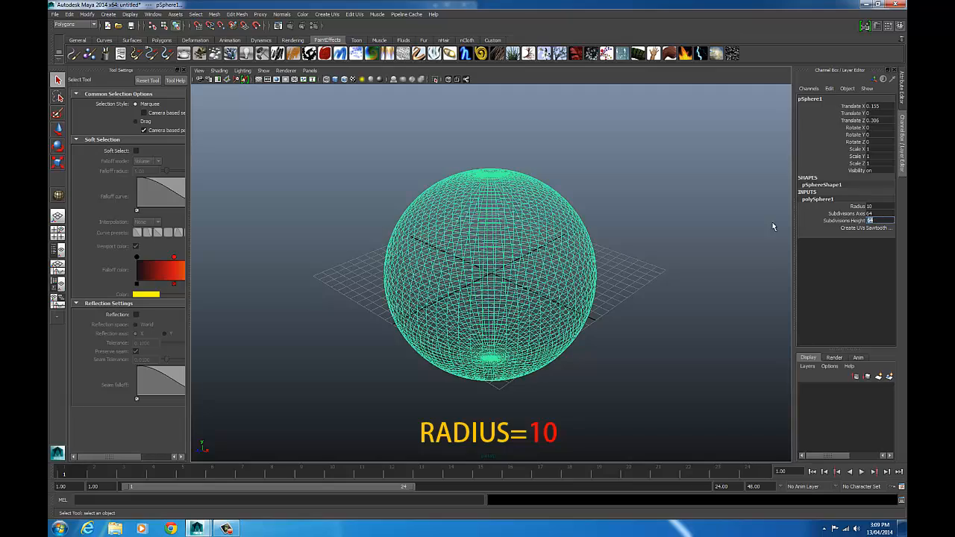
{"action": "left_click", "coordinate": [599, 216]}
{"action": "left_click", "coordinate": [528, 226]}
{"action": "left_click_drag", "start_coordinate": [592, 232], "coordinate": [516, 257], "text": "alt"}
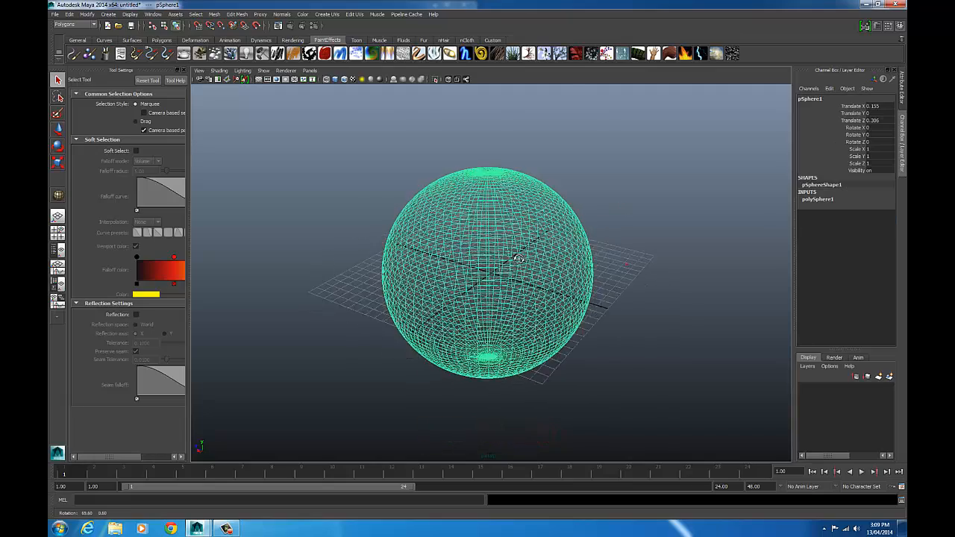
{"action": "mouse_move", "coordinate": [492, 253]}
{"action": "right_mouse_down", "text": "alt"}
{"action": "mouse_move", "coordinate": [472, 181]}
{"action": "mouse_move", "coordinate": [566, 222]}
{"action": "mouse_move", "coordinate": [675, 218]}
{"action": "right_mouse_up", "text": "alt"}
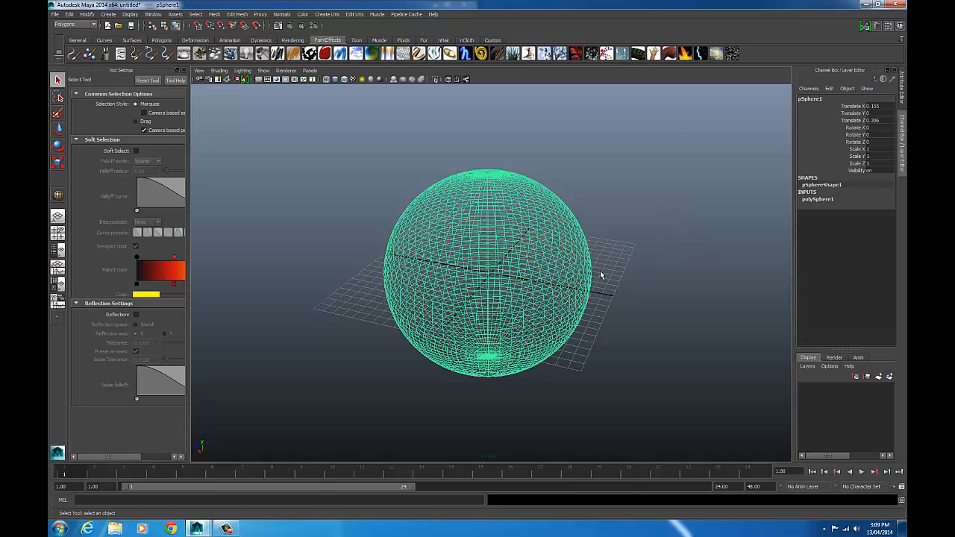
{"action": "left_click", "coordinate": [659, 342]}
{"action": "left_click", "coordinate": [512, 253]}
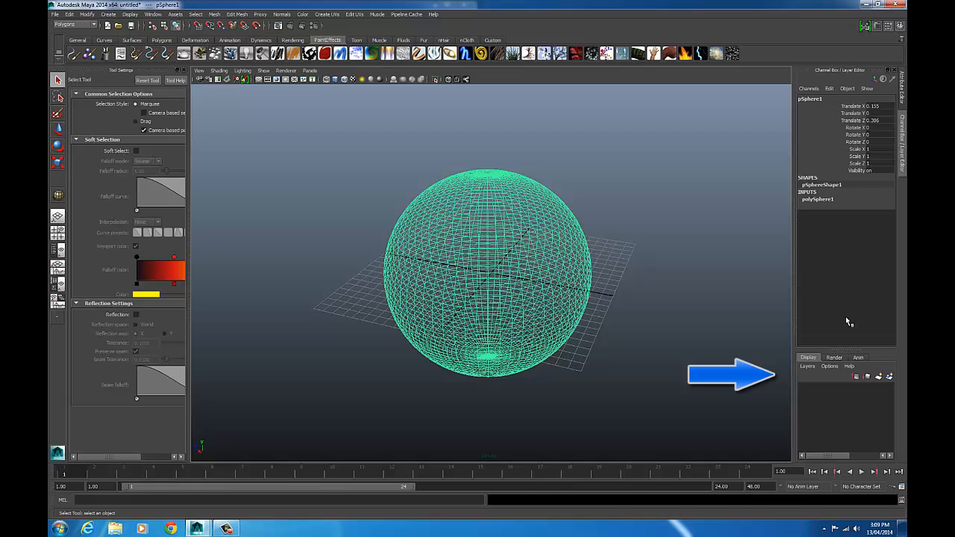
Step: Create a new display layer named Land with a magenta colour
{"action": "left_click", "coordinate": [879, 377]}
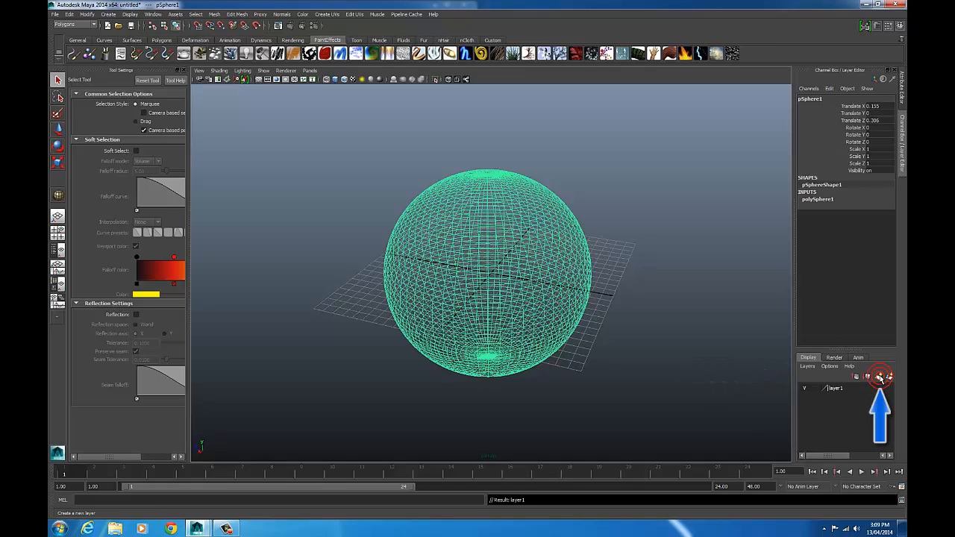
{"action": "double_click", "coordinate": [836, 389]}
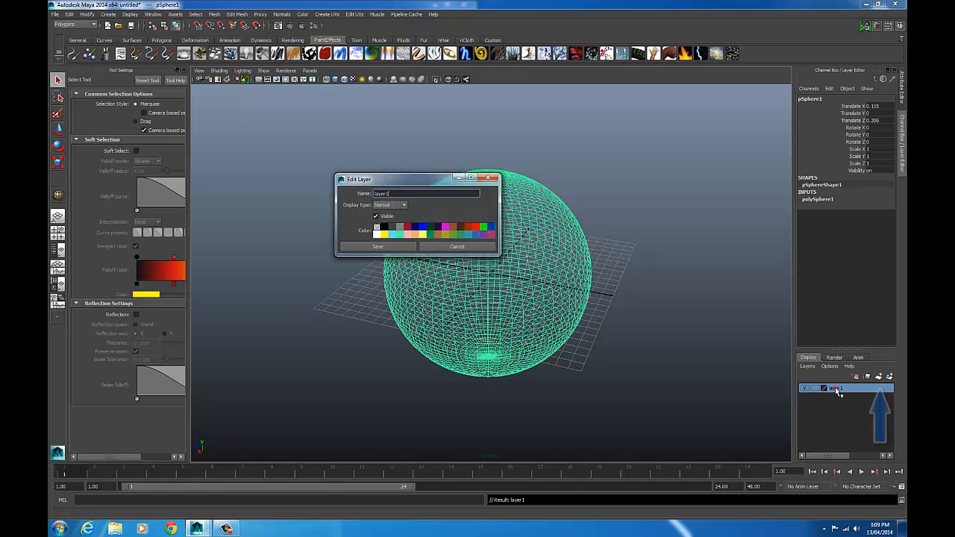
{"action": "left_click_drag", "start_coordinate": [406, 194], "coordinate": [333, 193]}
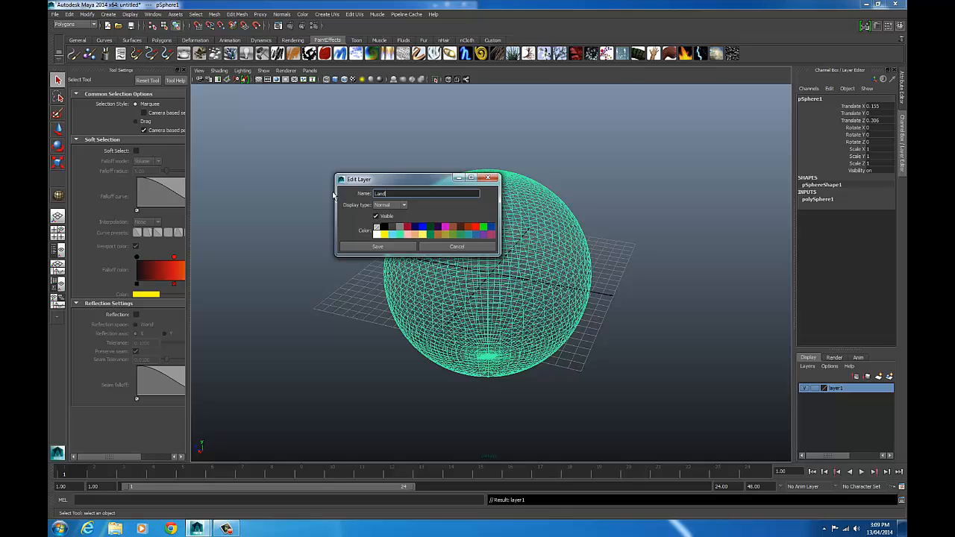
{"action": "left_click", "coordinate": [420, 229]}
{"action": "left_click", "coordinate": [445, 229]}
{"action": "left_click", "coordinate": [378, 246]}
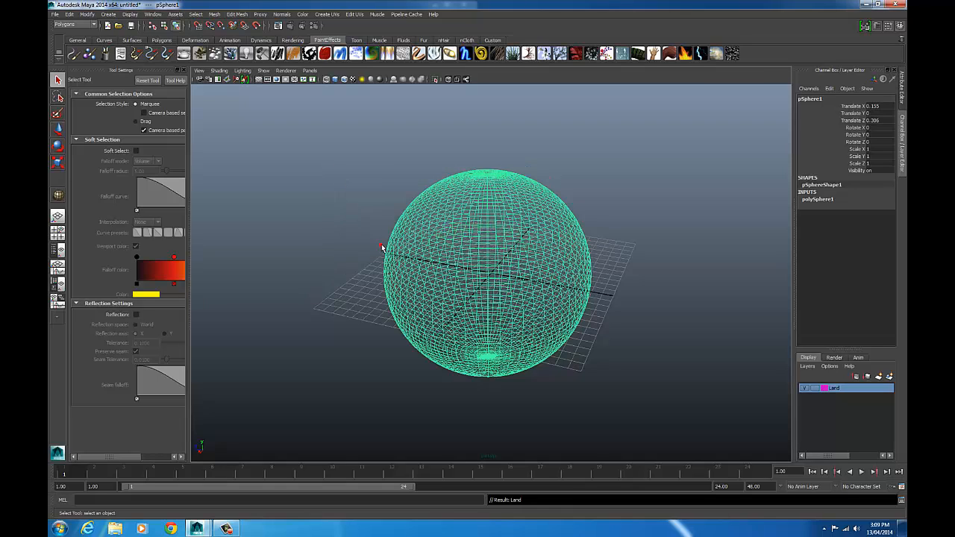
{"action": "left_click", "coordinate": [660, 233]}
{"action": "left_click", "coordinate": [585, 243]}
{"action": "left_click_drag", "start_coordinate": [612, 238], "coordinate": [658, 230], "text": "alt"}
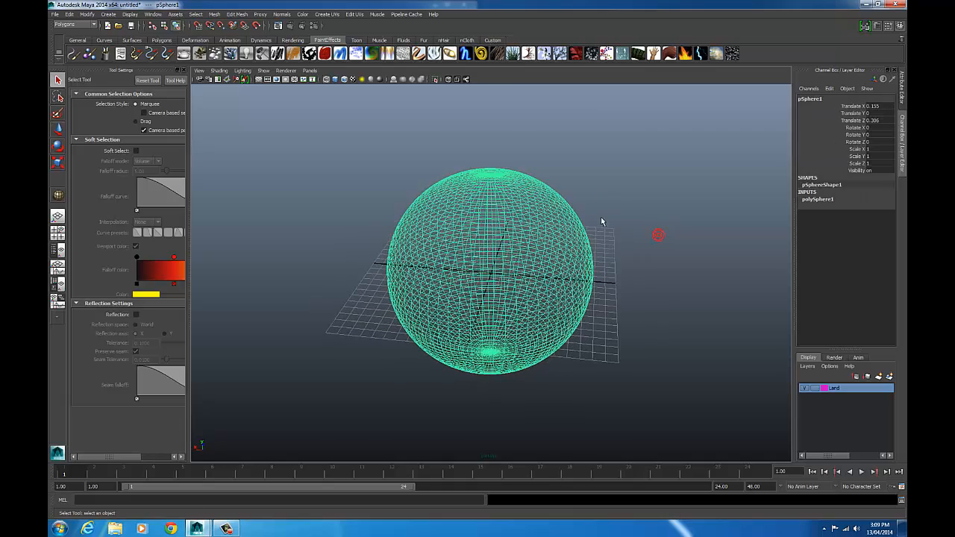
{"action": "left_click", "coordinate": [644, 234]}
{"action": "left_click_drag", "start_coordinate": [535, 218], "coordinate": [716, 328], "text": "alt"}
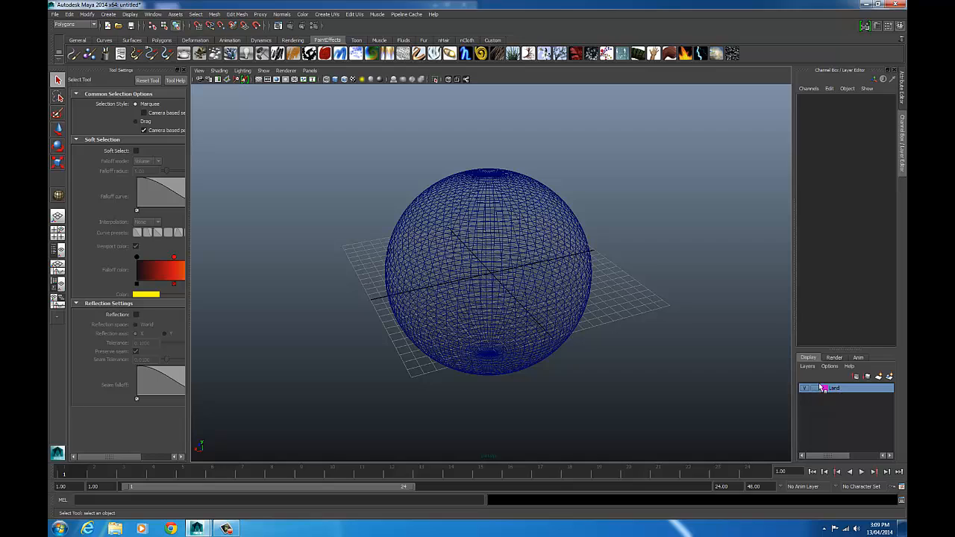
Step: Select the sphere and add it to the Land layer
{"action": "left_click", "coordinate": [544, 273]}
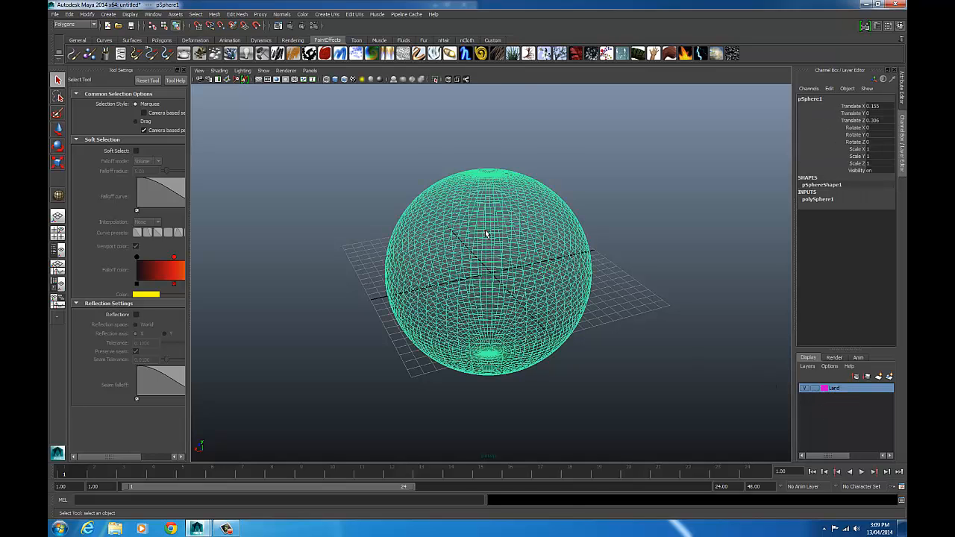
{"action": "right_click", "coordinate": [849, 391]}
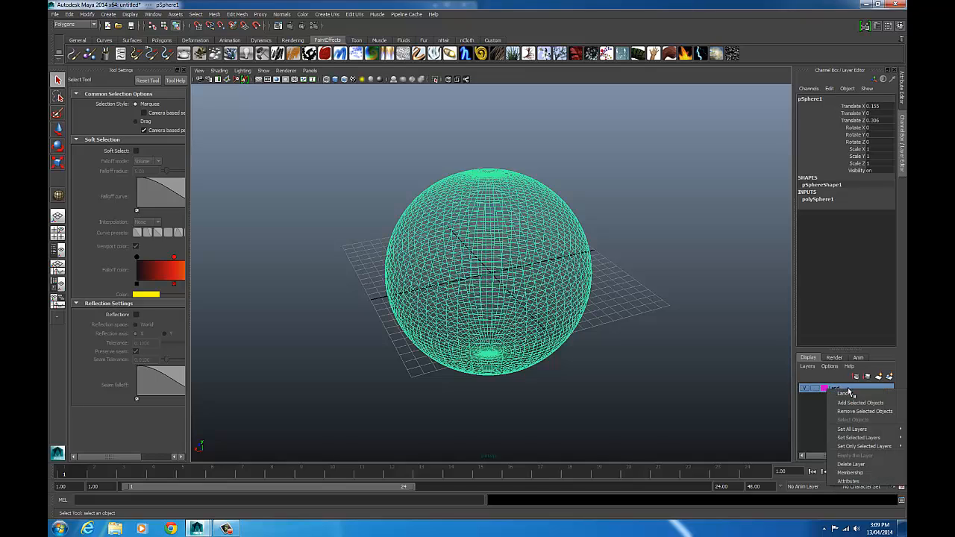
{"action": "left_click", "coordinate": [853, 404]}
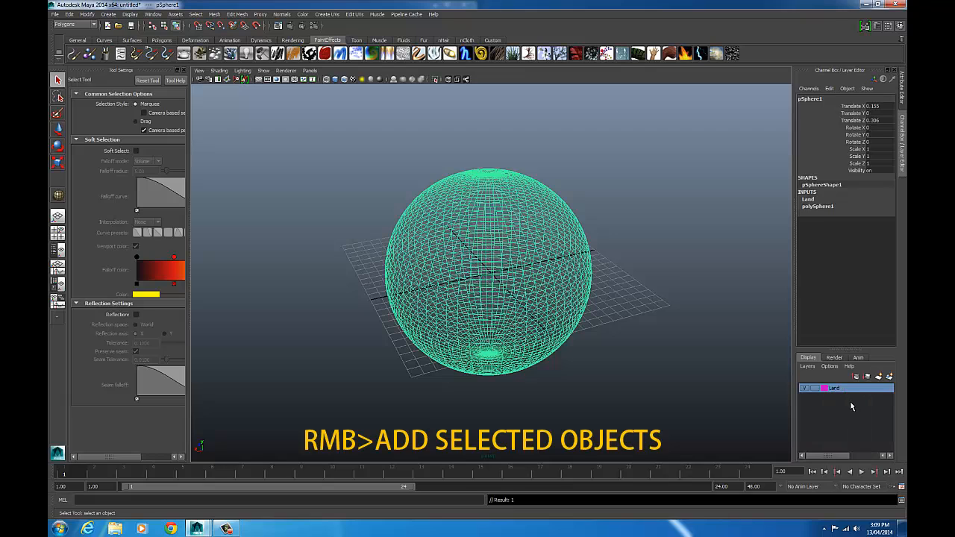
Step: Toggle the Land layer's visibility off and on several times, leaving it visible
{"action": "left_click", "coordinate": [806, 388]}
{"action": "left_click", "coordinate": [806, 389]}
{"action": "left_click", "coordinate": [805, 389]}
{"action": "left_click", "coordinate": [806, 389]}
{"action": "left_click", "coordinate": [806, 388]}
{"action": "left_click", "coordinate": [805, 389]}
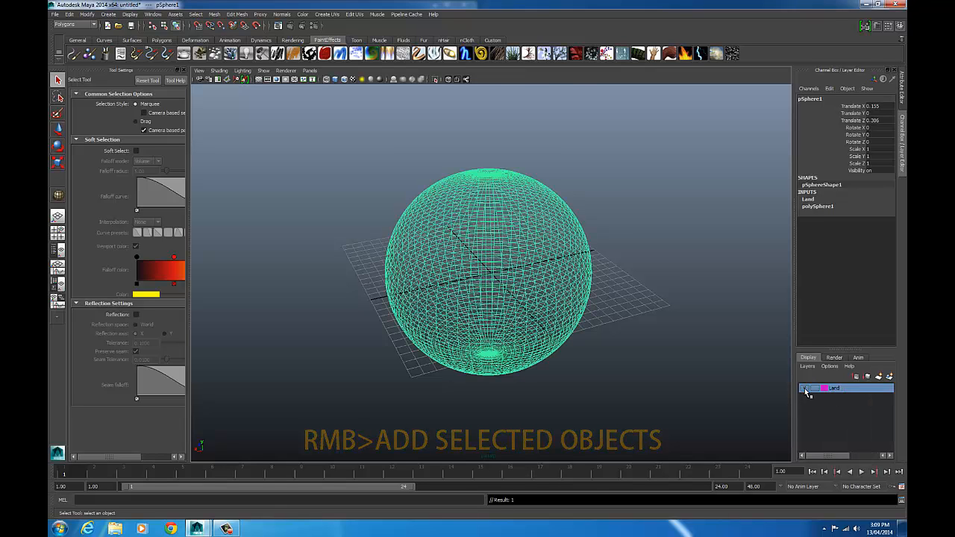
Step: Cycle the Land layer's display type through template and reference, returning it to normal
{"action": "left_click", "coordinate": [816, 388]}
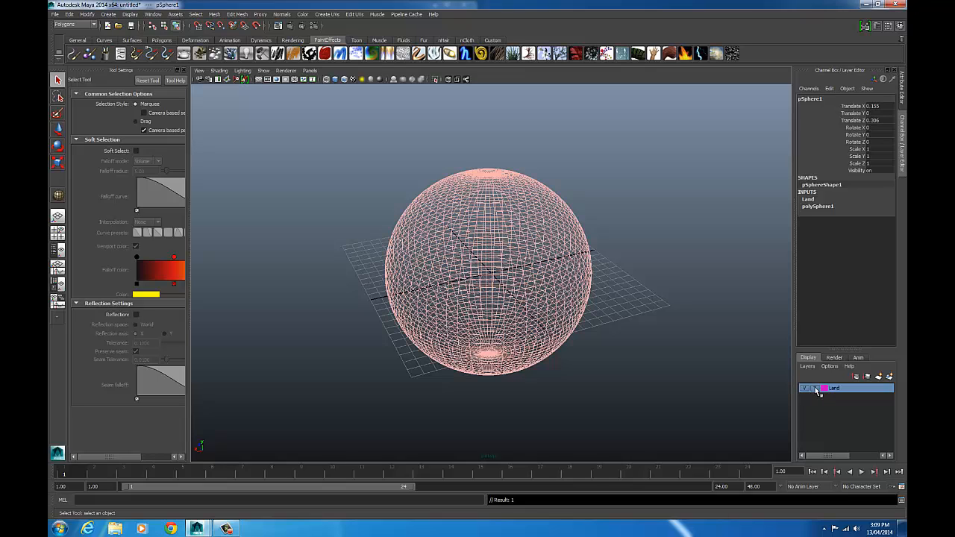
{"action": "left_click", "coordinate": [815, 389]}
{"action": "left_click", "coordinate": [817, 388]}
{"action": "left_click", "coordinate": [815, 388]}
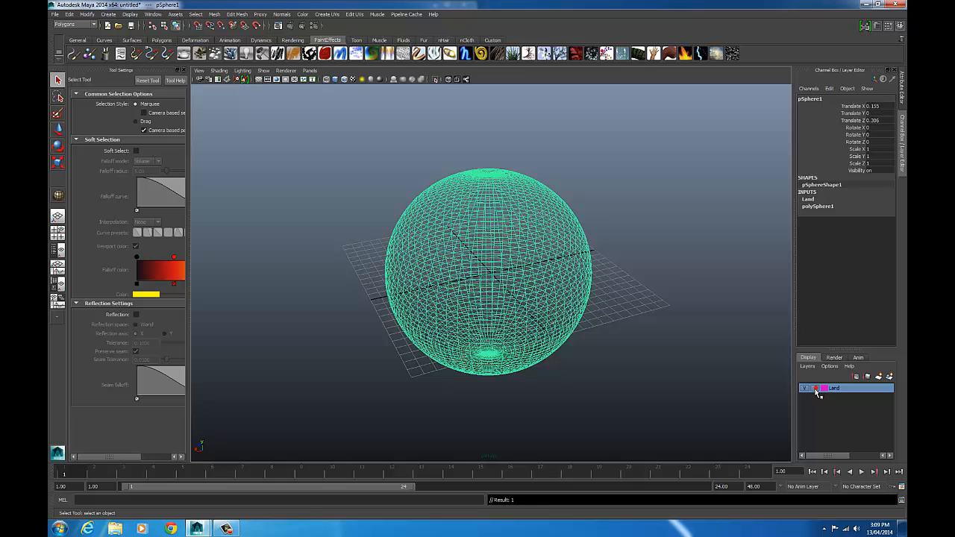
{"action": "left_click", "coordinate": [815, 390]}
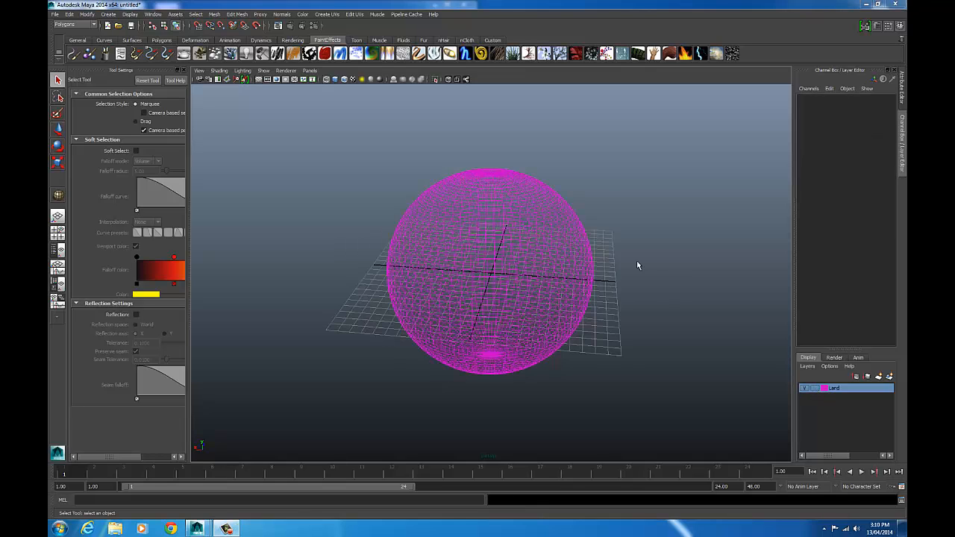
{"action": "left_click", "coordinate": [816, 390]}
{"action": "left_click", "coordinate": [816, 389]}
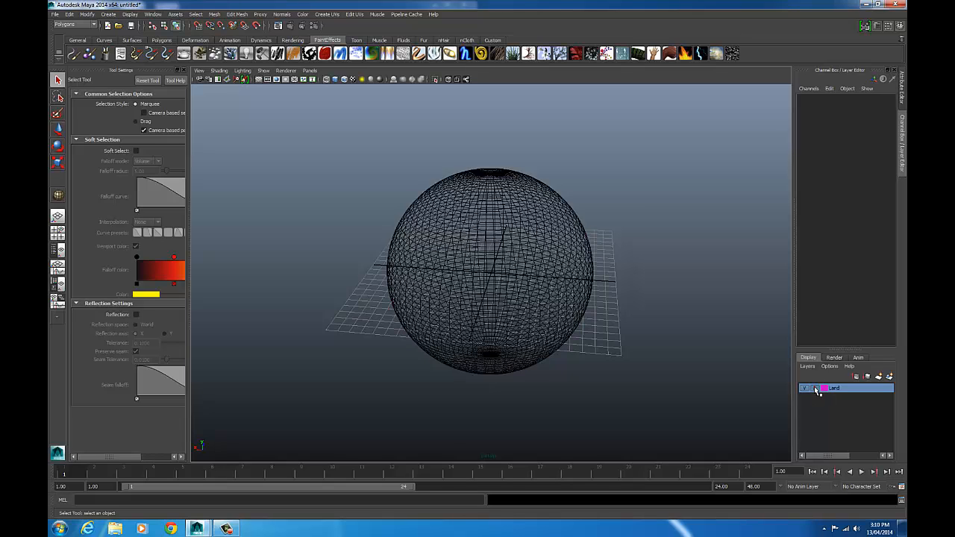
{"action": "left_click", "coordinate": [816, 390]}
{"action": "left_click", "coordinate": [816, 389]}
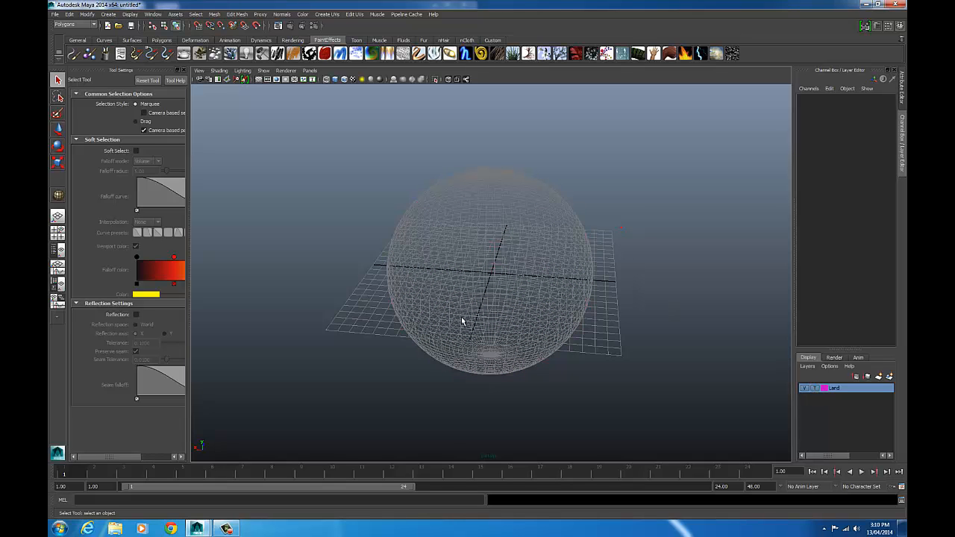
{"action": "left_click", "coordinate": [816, 389]}
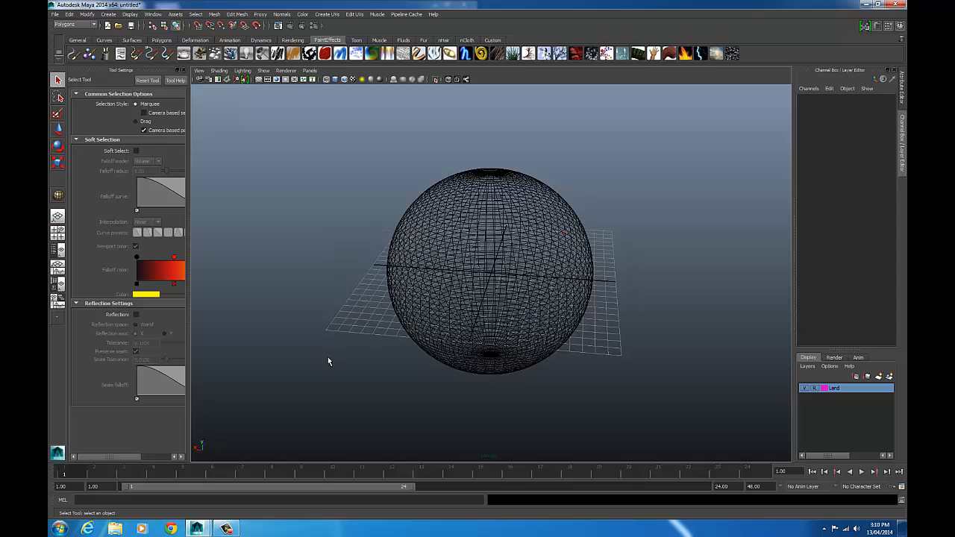
{"action": "left_click", "coordinate": [816, 389]}
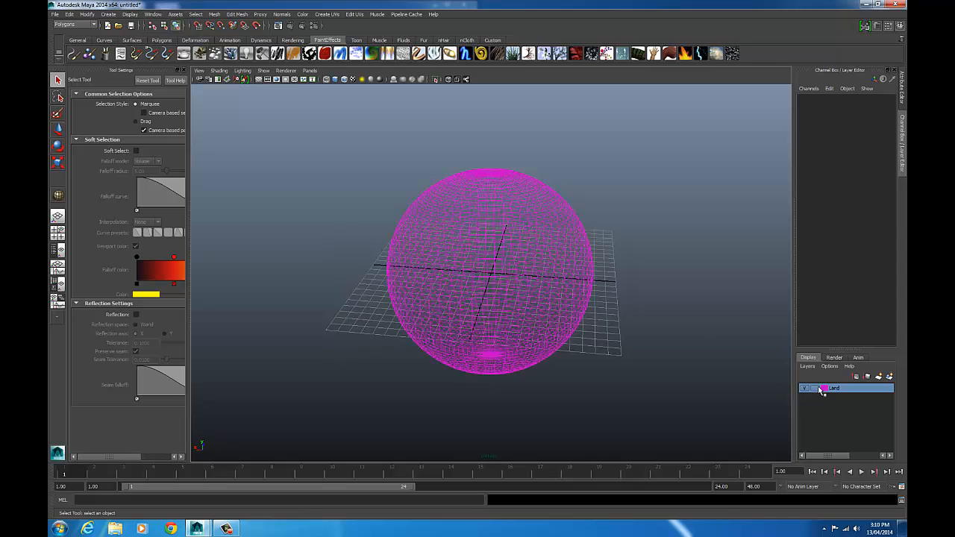
{"action": "left_click", "coordinate": [513, 270]}
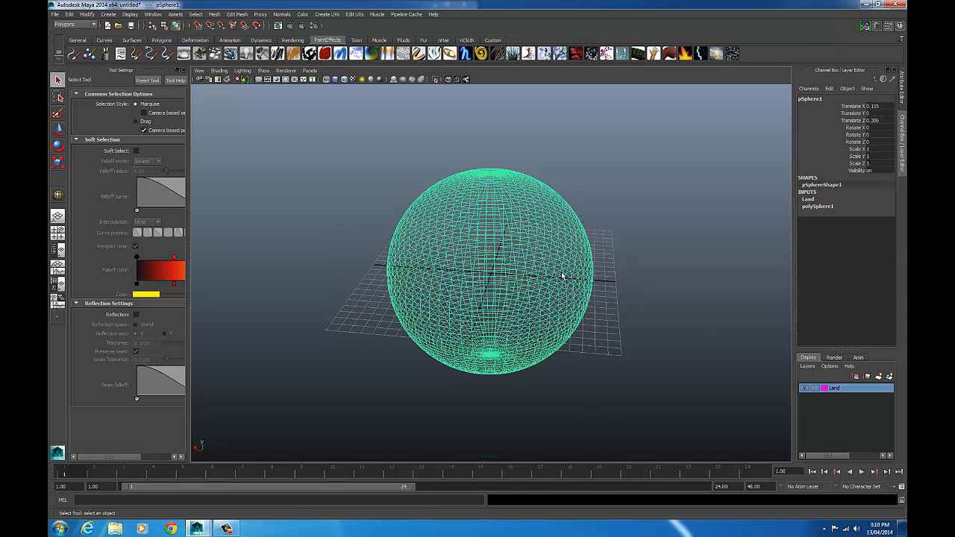
{"action": "left_click", "coordinate": [677, 368]}
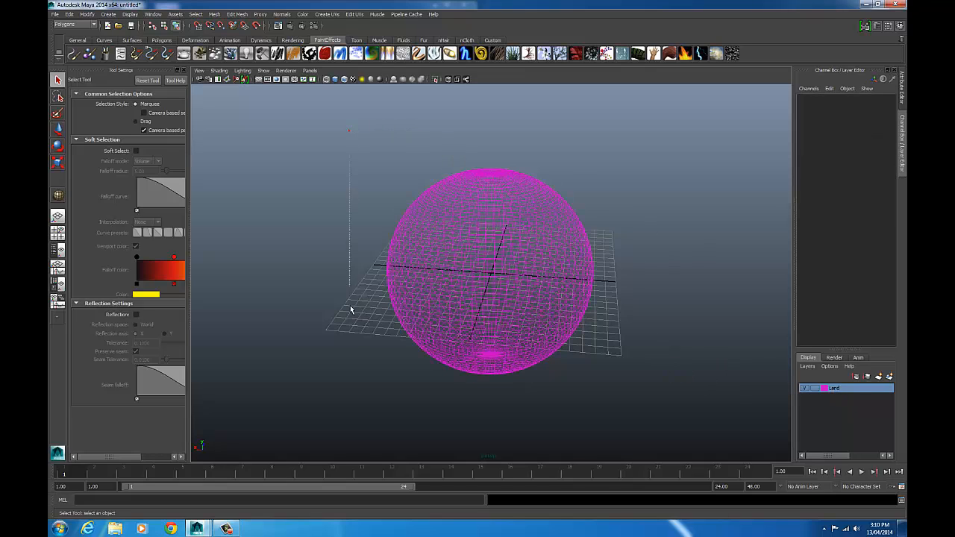
{"action": "left_click_drag", "start_coordinate": [725, 195], "coordinate": [418, 254], "text": "alt"}
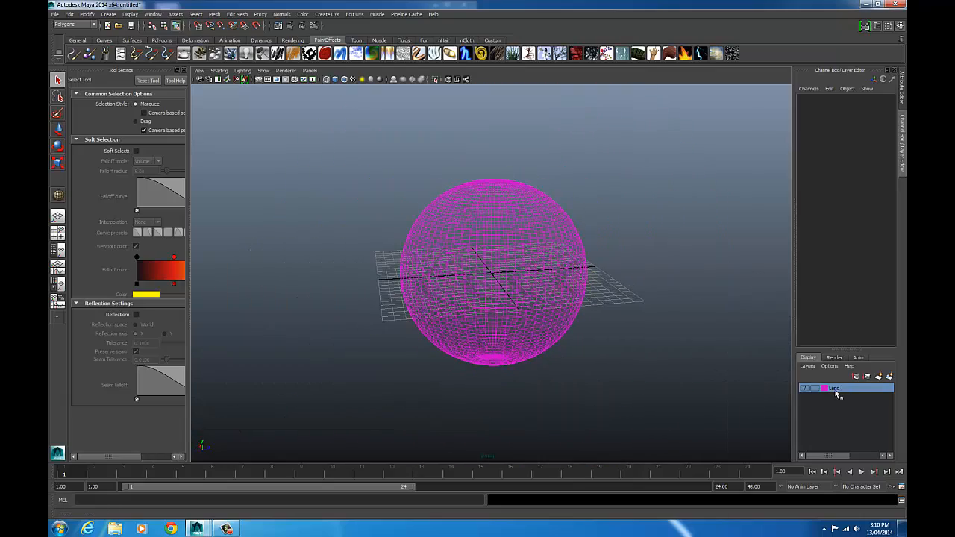
Step: Select the sphere and rename it LandGeo
{"action": "left_click", "coordinate": [496, 258]}
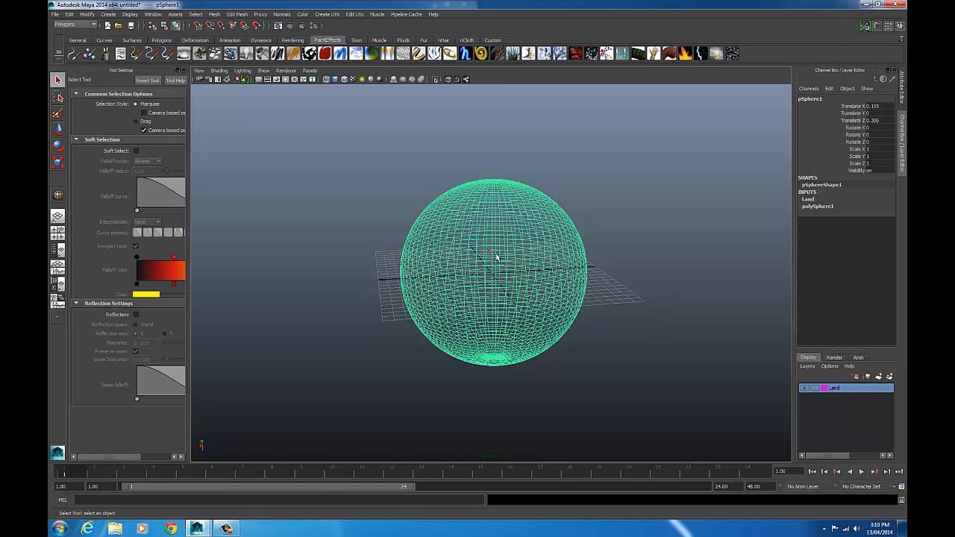
{"action": "left_click", "coordinate": [833, 97]}
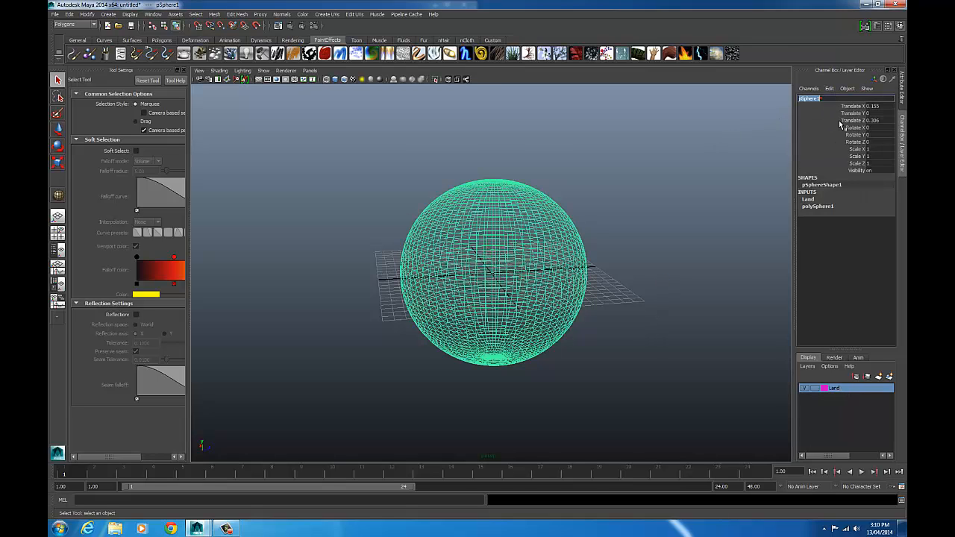
{"action": "key", "text": "BackSpace"}
{"action": "type", "text": "LandGeo"}
{"action": "key", "text": "Return"}
{"action": "left_click_drag", "start_coordinate": [615, 143], "coordinate": [547, 247], "text": "alt"}
{"action": "scroll", "coordinate": [601, 202], "scroll_direction": "up", "scroll_amount": 2}
{"action": "scroll", "coordinate": [548, 247], "scroll_direction": "down", "scroll_amount": 1}
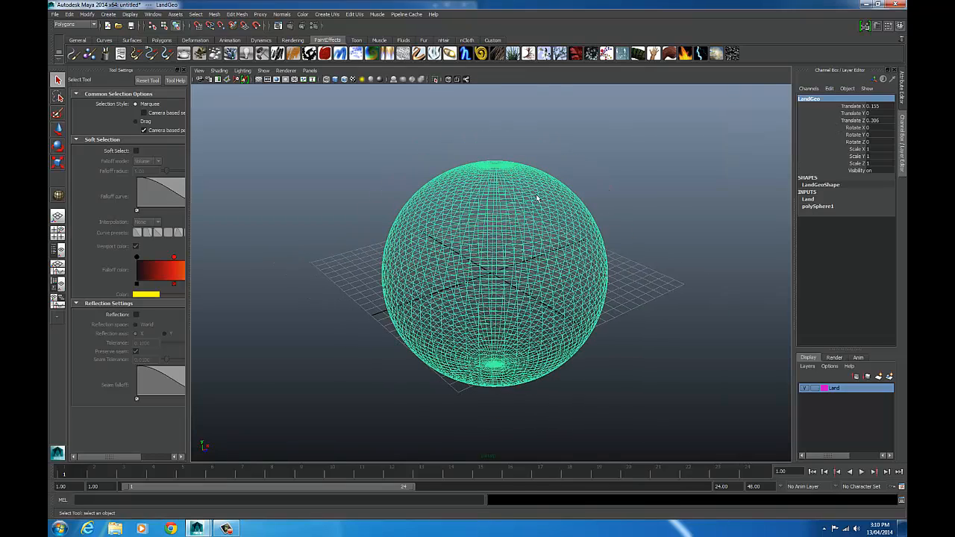
Step: Open the Node Editor and clear its graph
{"action": "left_click", "coordinate": [156, 15]}
{"action": "left_click", "coordinate": [167, 87]}
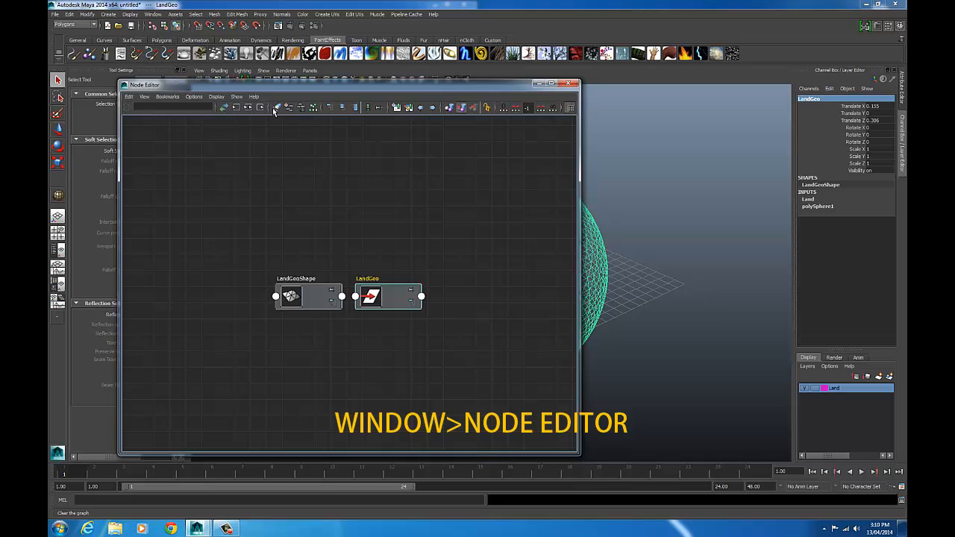
{"action": "left_click", "coordinate": [276, 109]}
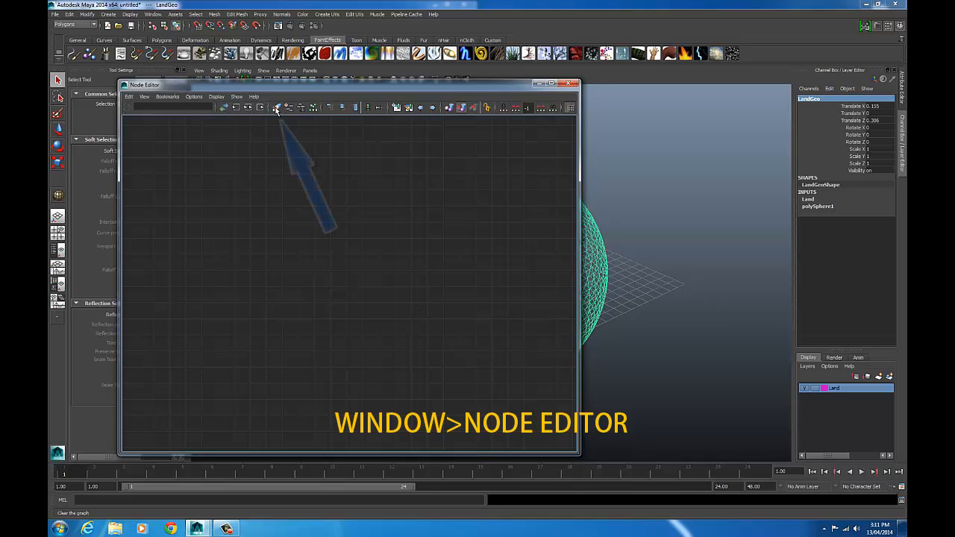
Step: Create a Blinn material node in the Node Editor and arrange it above its blinn1SG shading group node
{"action": "right_click", "coordinate": [320, 170]}
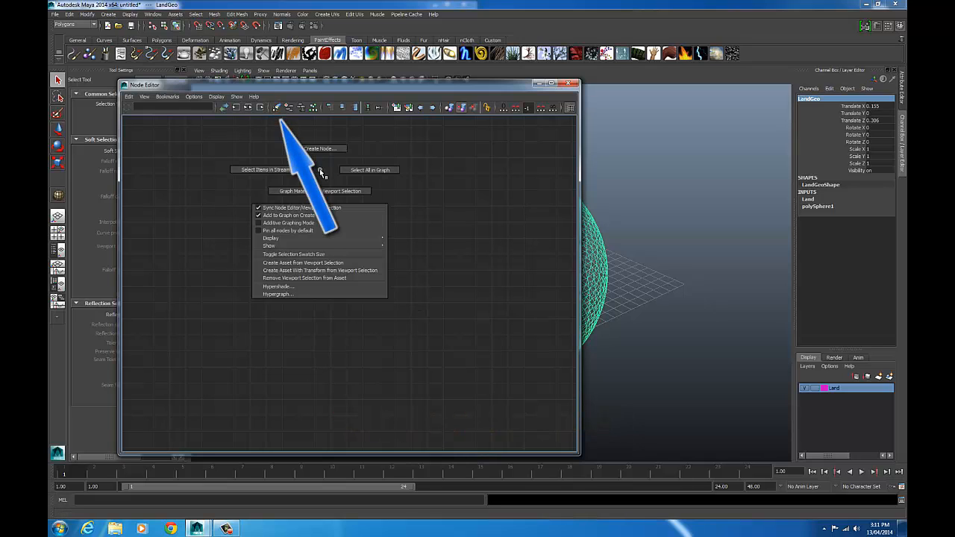
{"action": "right_click_drag", "start_coordinate": [319, 173], "coordinate": [321, 147]}
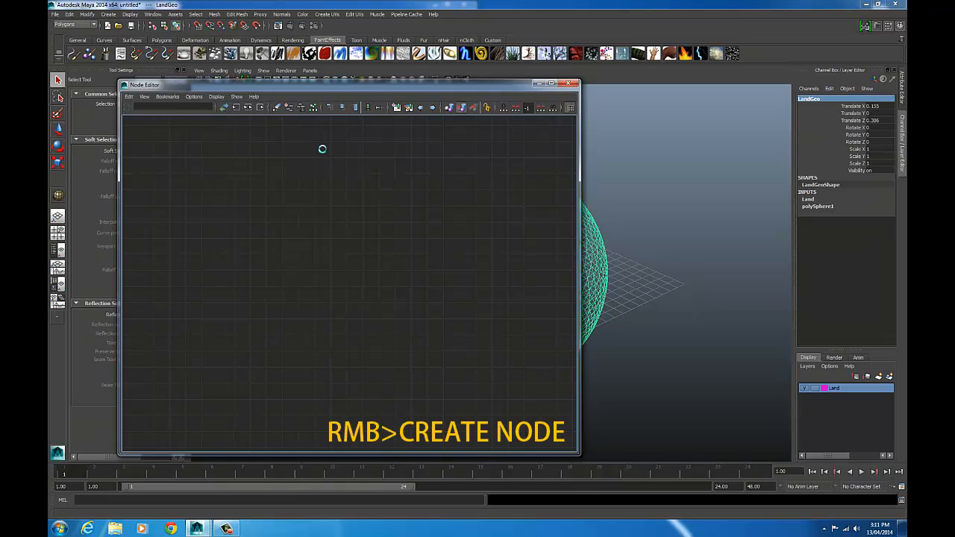
{"action": "left_click_drag", "start_coordinate": [553, 371], "coordinate": [680, 85]}
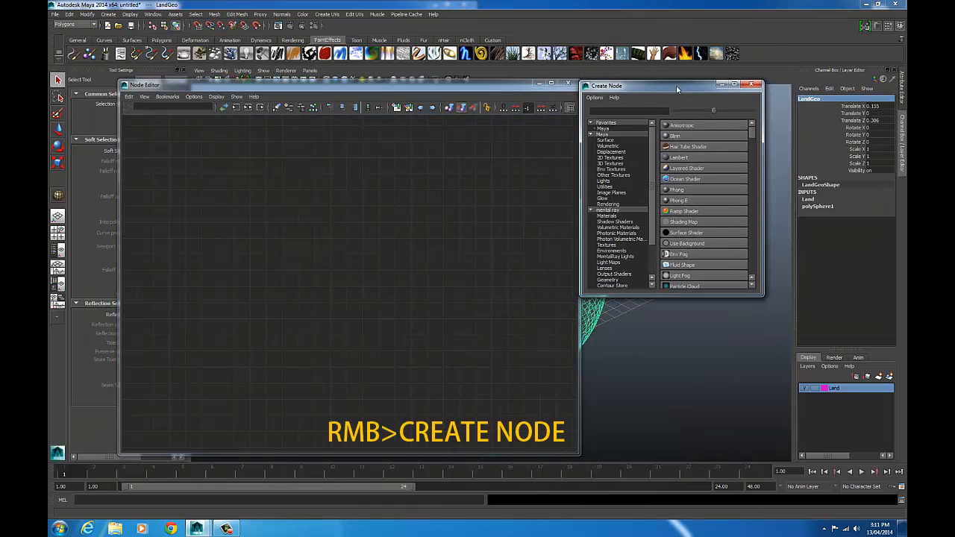
{"action": "left_click", "coordinate": [688, 135]}
{"action": "left_click_drag", "start_coordinate": [388, 299], "coordinate": [386, 236]}
{"action": "left_click_drag", "start_coordinate": [380, 328], "coordinate": [343, 393]}
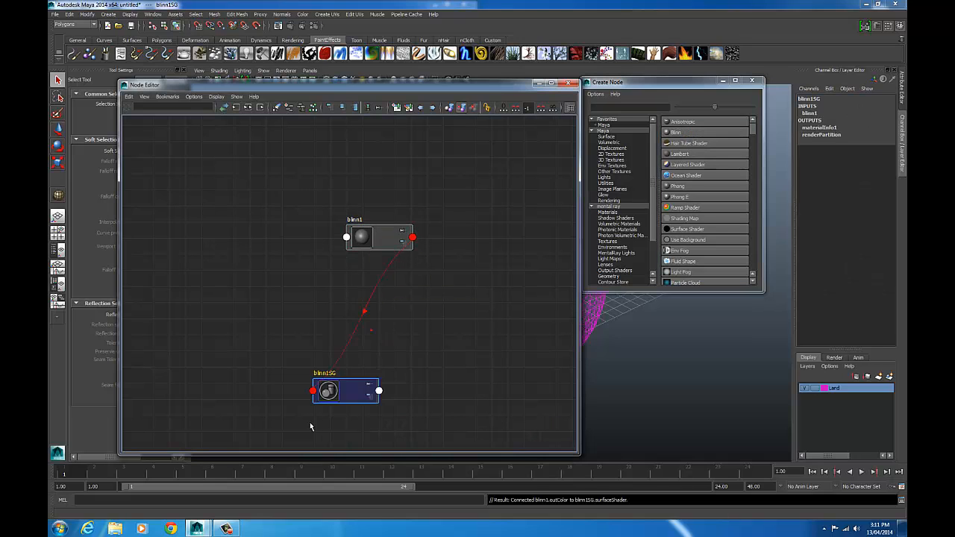
{"action": "left_click_drag", "start_coordinate": [311, 427], "coordinate": [248, 341]}
{"action": "left_click_drag", "start_coordinate": [370, 246], "coordinate": [317, 244]}
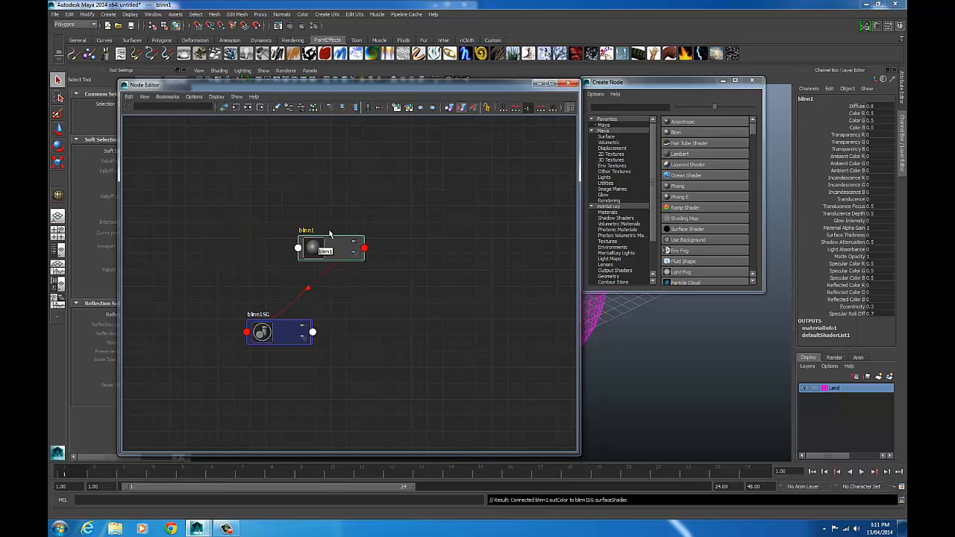
Step: Search the node library for "ocean", create an Ocean Shader node, and place it beside the Blinn with its shading group below
{"action": "left_click", "coordinate": [753, 282]}
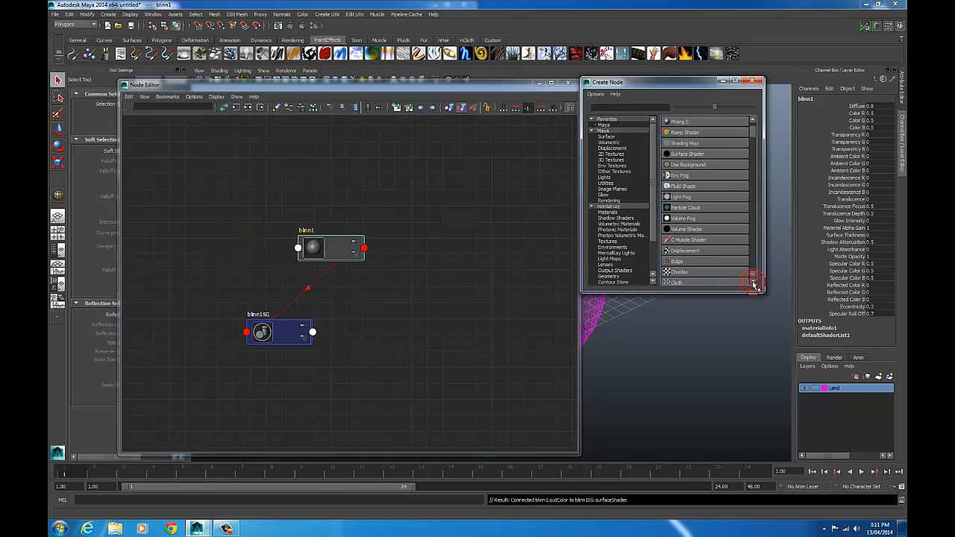
{"action": "left_click", "coordinate": [753, 282]}
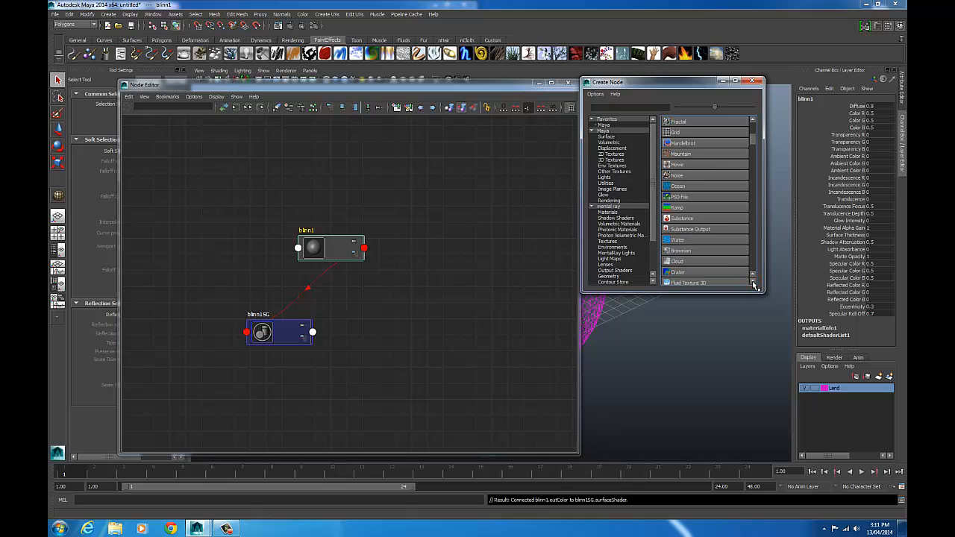
{"action": "left_click", "coordinate": [753, 282]}
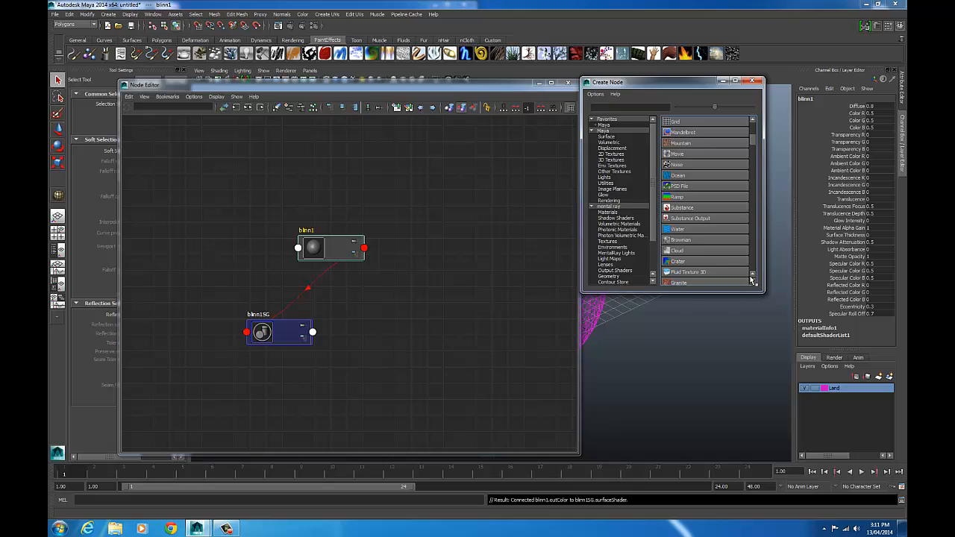
{"action": "left_click", "coordinate": [611, 109]}
{"action": "type", "text": "ocean"}
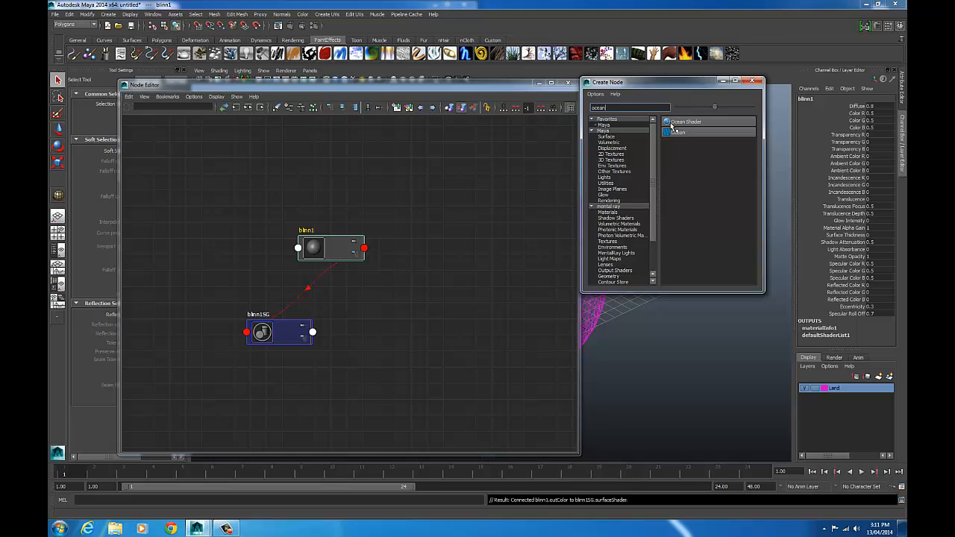
{"action": "left_click", "coordinate": [701, 123]}
{"action": "left_click_drag", "start_coordinate": [377, 327], "coordinate": [282, 423]}
{"action": "left_click_drag", "start_coordinate": [381, 301], "coordinate": [145, 226]}
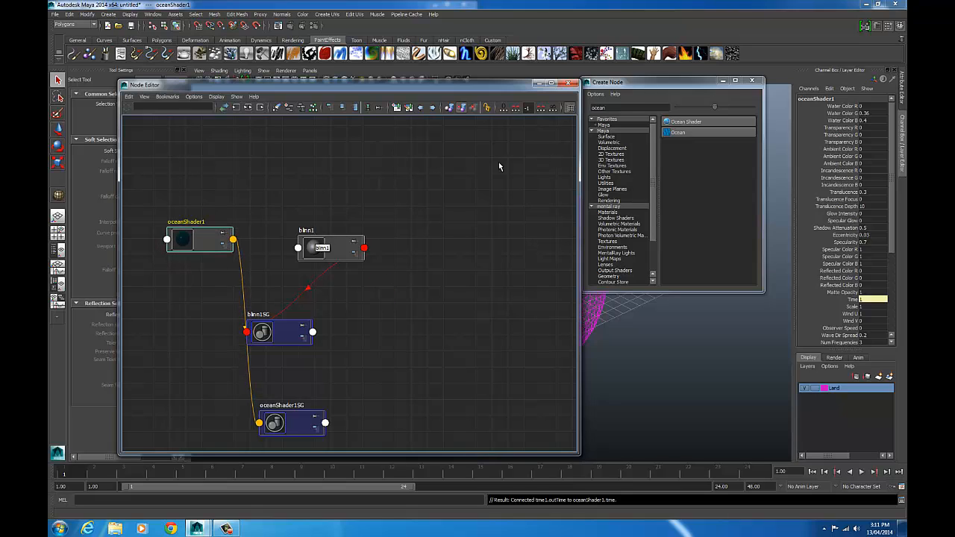
Step: Search for "bro", create a Brownian texture node, and arrange it with its 3D placement node above the ocean shader
{"action": "double_click", "coordinate": [601, 107]}
{"action": "type", "text": "bro"}
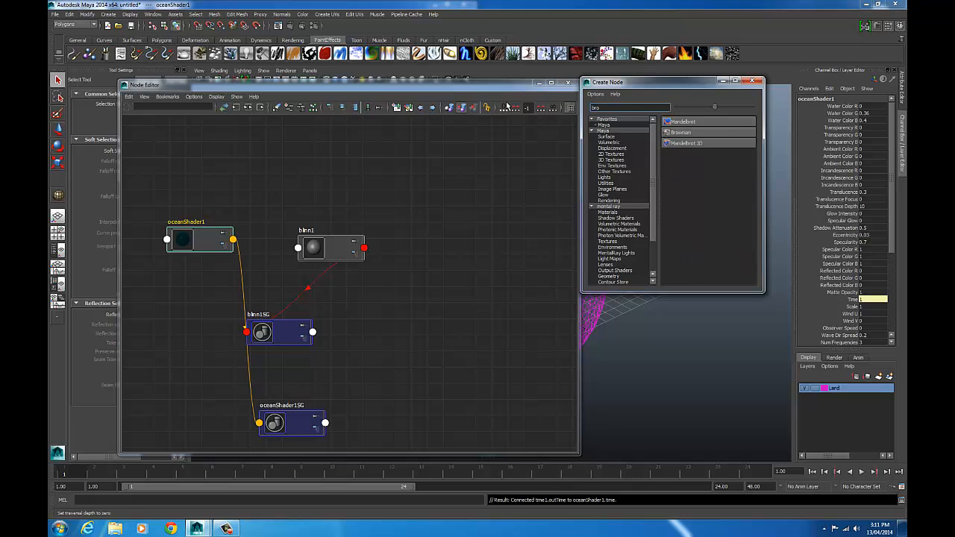
{"action": "left_click", "coordinate": [680, 132]}
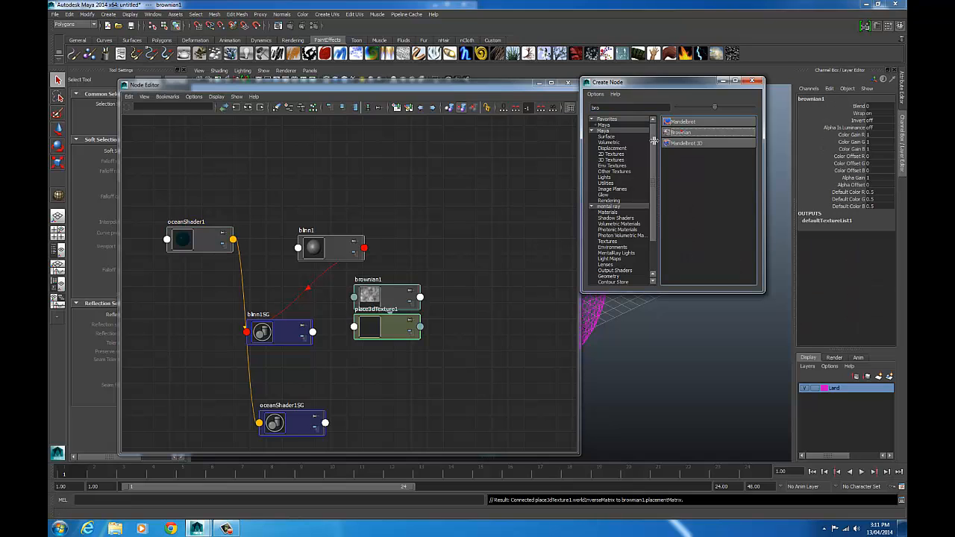
{"action": "left_click_drag", "start_coordinate": [381, 294], "coordinate": [267, 150]}
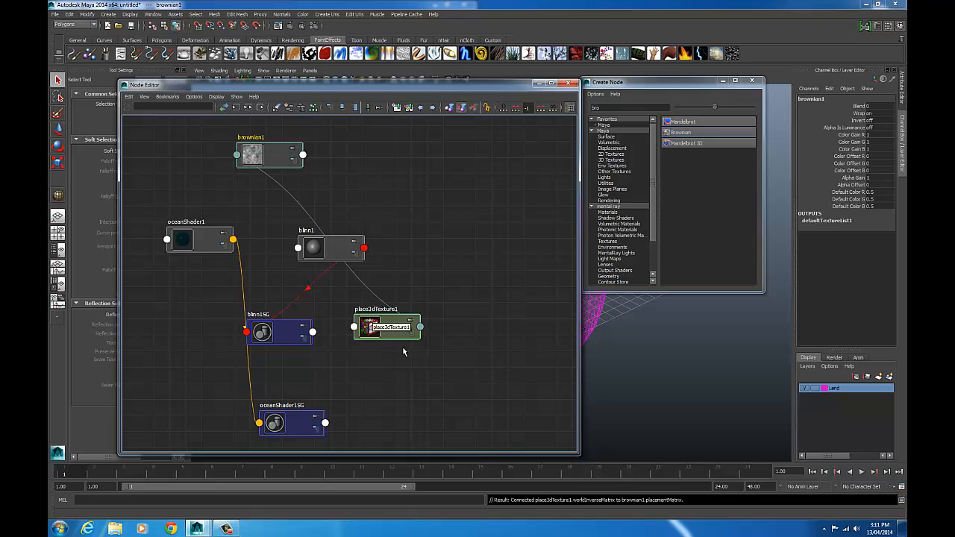
{"action": "left_click_drag", "start_coordinate": [390, 333], "coordinate": [179, 187]}
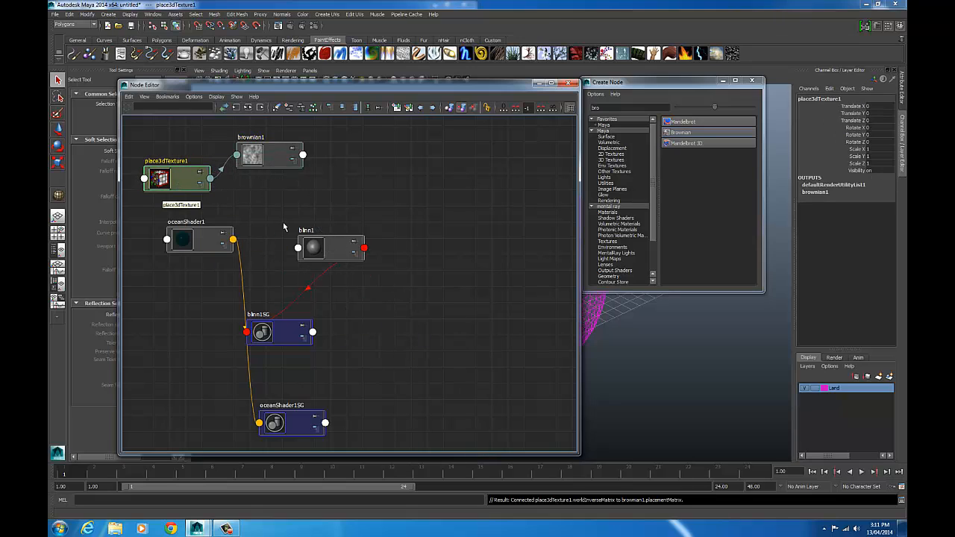
Step: Show the Attribute Editor and connect the oceanShader1 node to the Color attribute of blinn1
{"action": "left_click", "coordinate": [901, 83]}
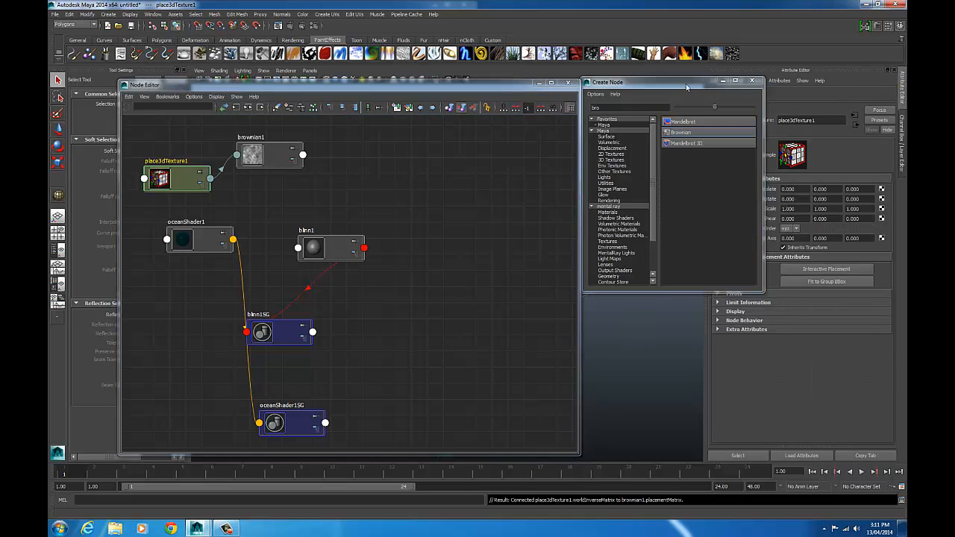
{"action": "left_click_drag", "start_coordinate": [686, 88], "coordinate": [710, 256]}
{"action": "mouse_move", "coordinate": [331, 256]}
{"action": "left_mouse_down"}
{"action": "mouse_move", "coordinate": [399, 237]}
{"action": "mouse_move", "coordinate": [330, 250]}
{"action": "left_mouse_up"}
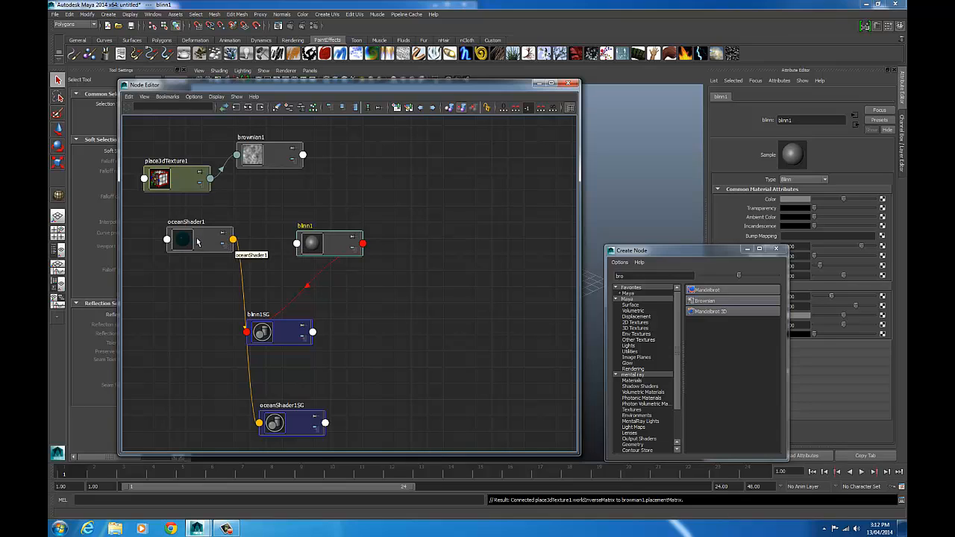
{"action": "middle_click_drag", "start_coordinate": [198, 241], "coordinate": [343, 244]}
{"action": "mouse_move", "coordinate": [354, 259]}
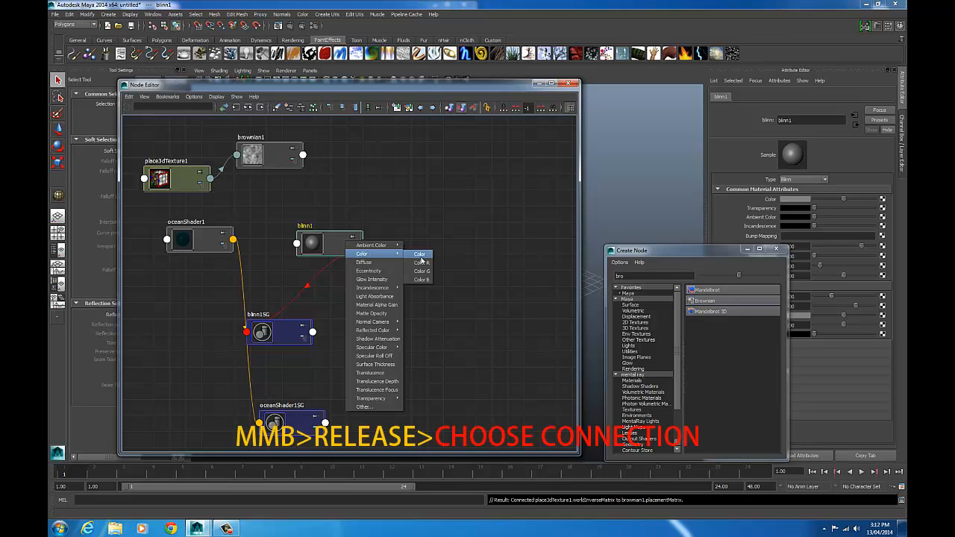
{"action": "left_click", "coordinate": [420, 254]}
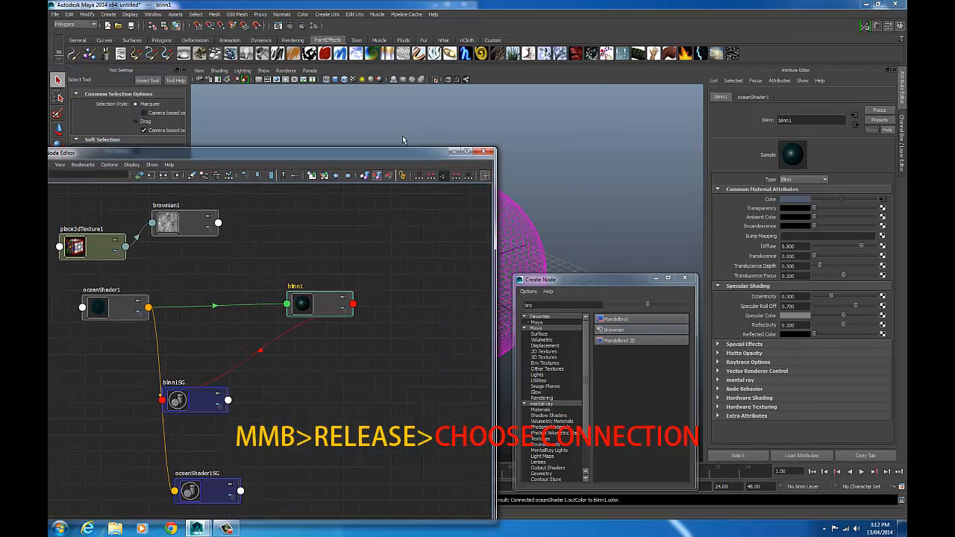
Step: Display the viewport smooth shaded with High Quality Rendering
{"action": "left_click", "coordinate": [355, 79]}
{"action": "left_click", "coordinate": [334, 81]}
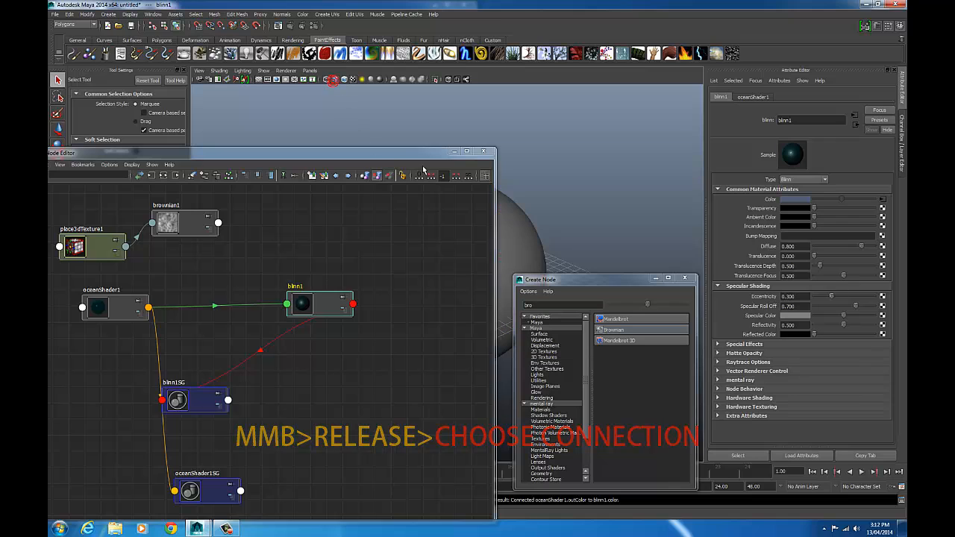
{"action": "mouse_move", "coordinate": [392, 150]}
{"action": "left_mouse_down"}
{"action": "mouse_move", "coordinate": [386, 140]}
{"action": "mouse_move", "coordinate": [426, 144]}
{"action": "left_mouse_up"}
{"action": "left_click", "coordinate": [290, 72]}
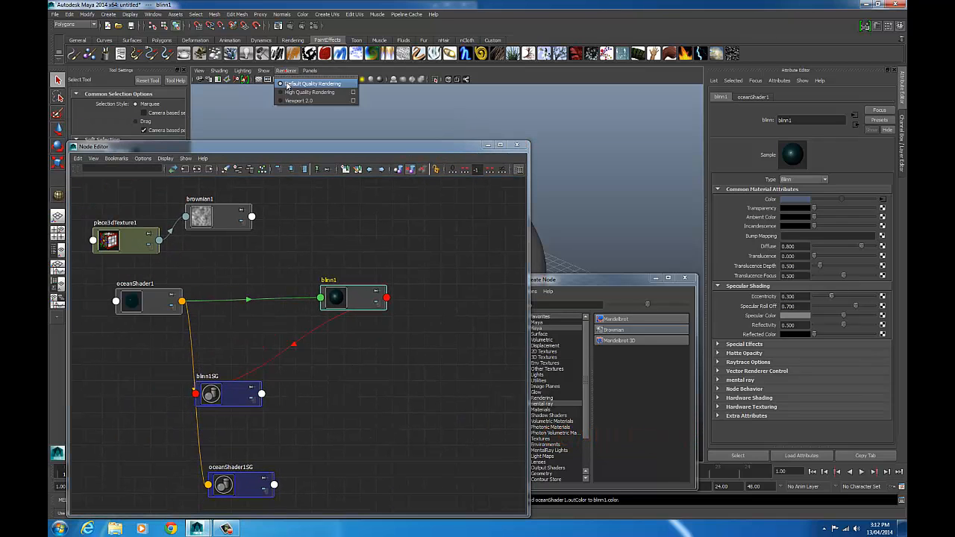
{"action": "left_click", "coordinate": [289, 92]}
{"action": "left_click_drag", "start_coordinate": [395, 152], "coordinate": [335, 102]}
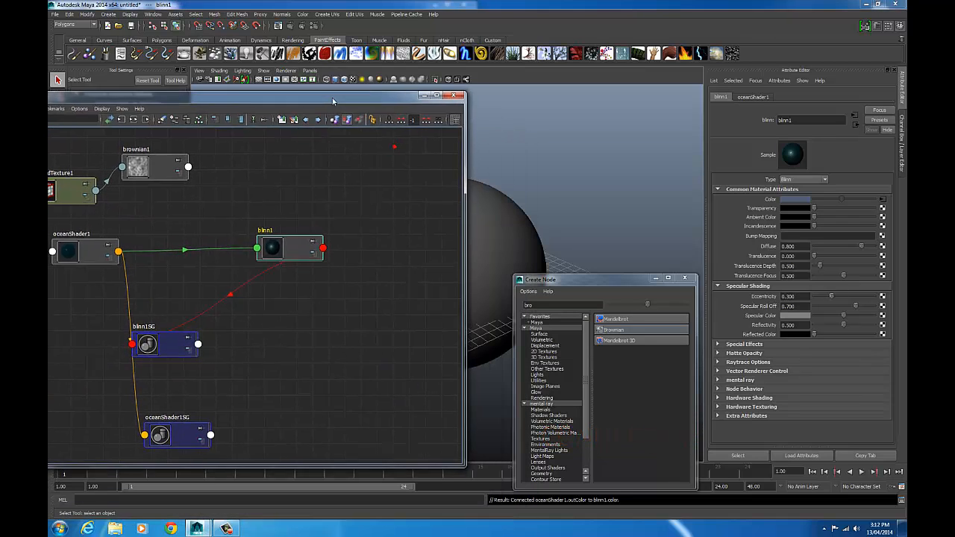
Step: Connect the brownian1 texture to the Bump Mapping attribute of blinn1 and spread out the connected nodes
{"action": "left_click", "coordinate": [259, 180]}
{"action": "left_click_drag", "start_coordinate": [259, 180], "coordinate": [194, 176]}
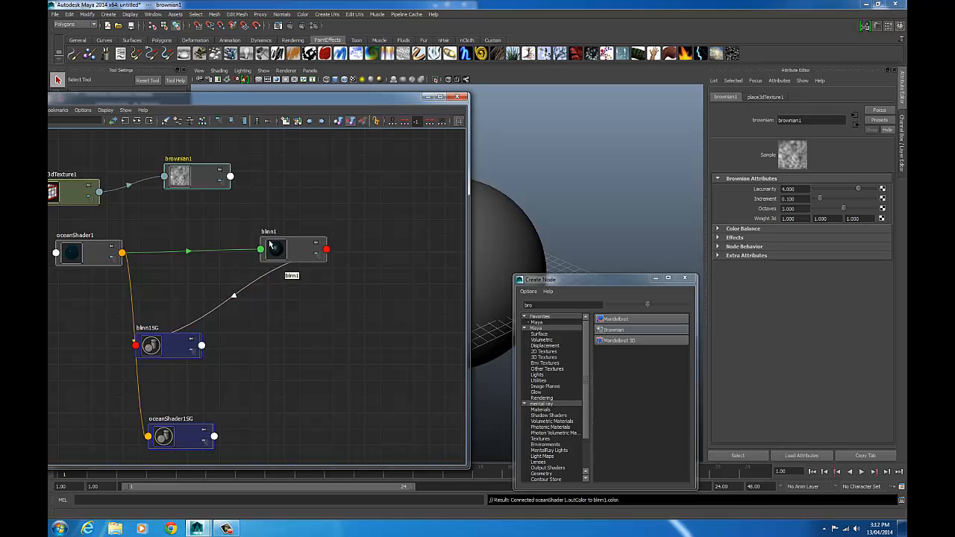
{"action": "left_click", "coordinate": [282, 250]}
{"action": "left_click_drag", "start_coordinate": [281, 249], "coordinate": [320, 240]}
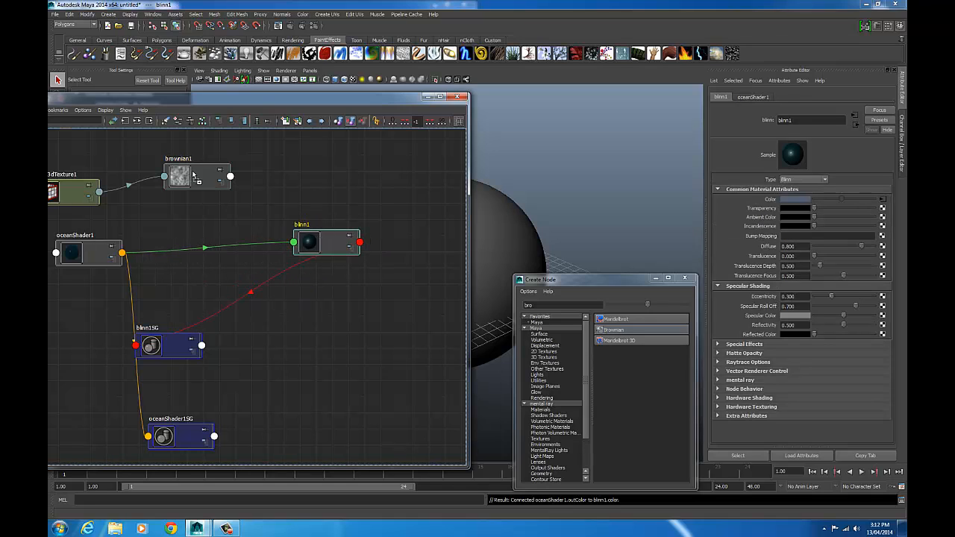
{"action": "middle_click_drag", "start_coordinate": [419, 185], "coordinate": [796, 236]}
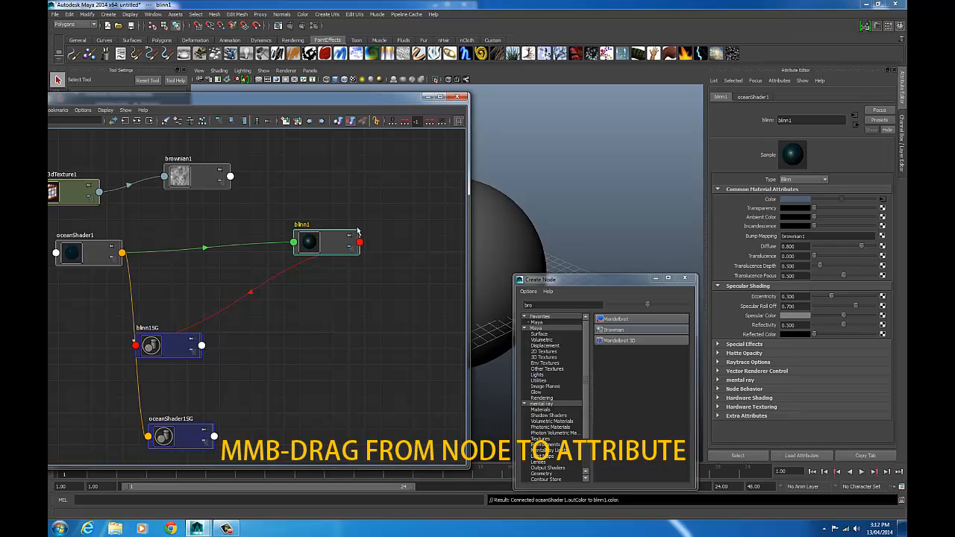
{"action": "left_click", "coordinate": [244, 185]}
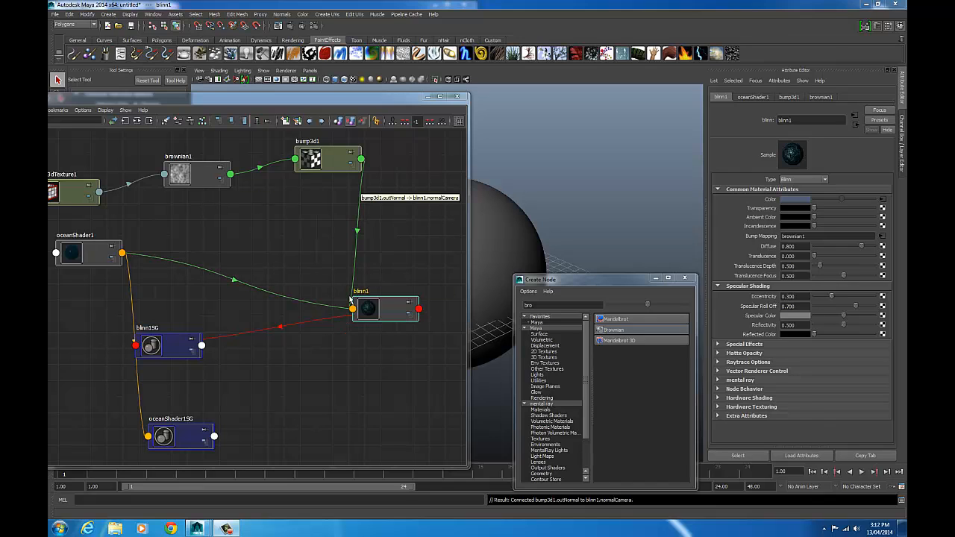
{"action": "left_click_drag", "start_coordinate": [369, 297], "coordinate": [361, 255]}
Step: Assign the blinn1 material to the LandGeo sphere, test-render the perspective view, and close the render
{"action": "left_click_drag", "start_coordinate": [385, 100], "coordinate": [267, 62]}
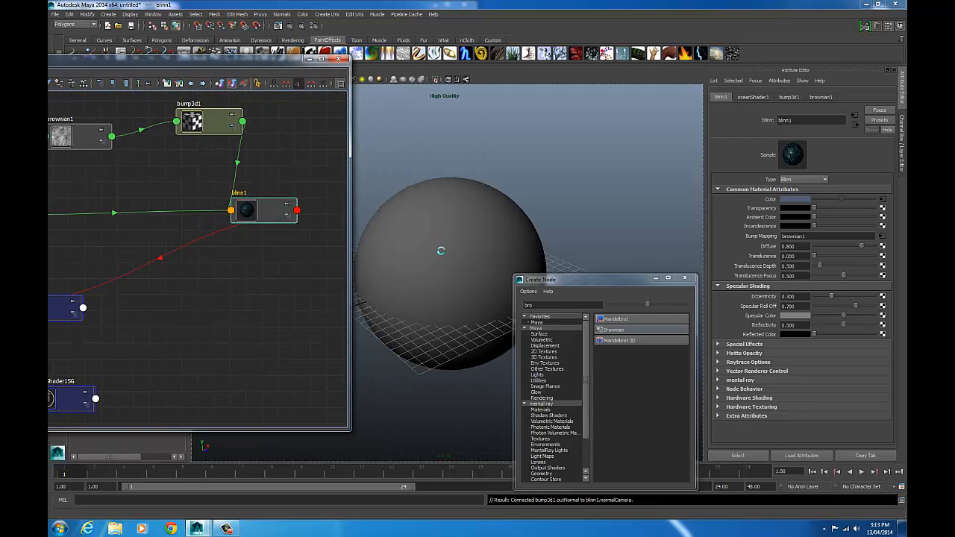
{"action": "left_click", "coordinate": [291, 26]}
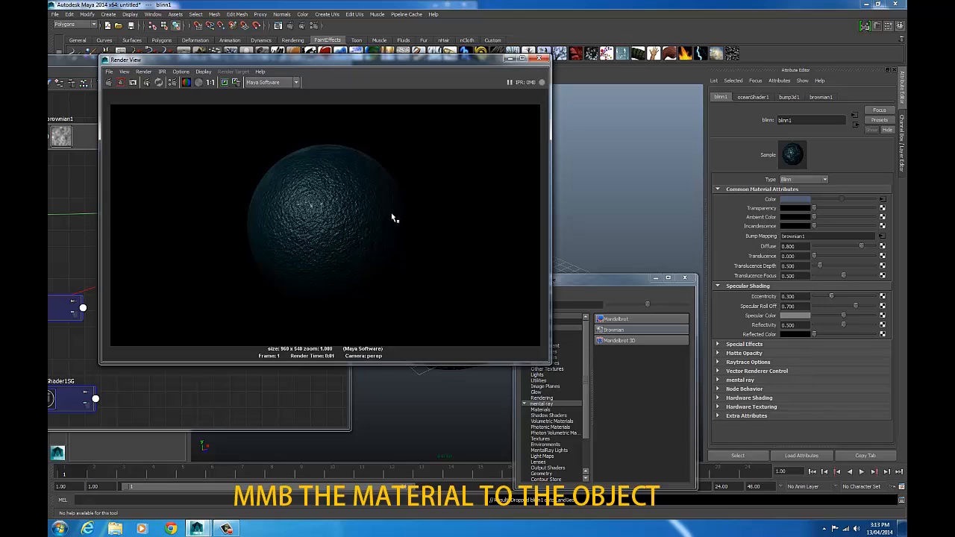
{"action": "left_click", "coordinate": [542, 59]}
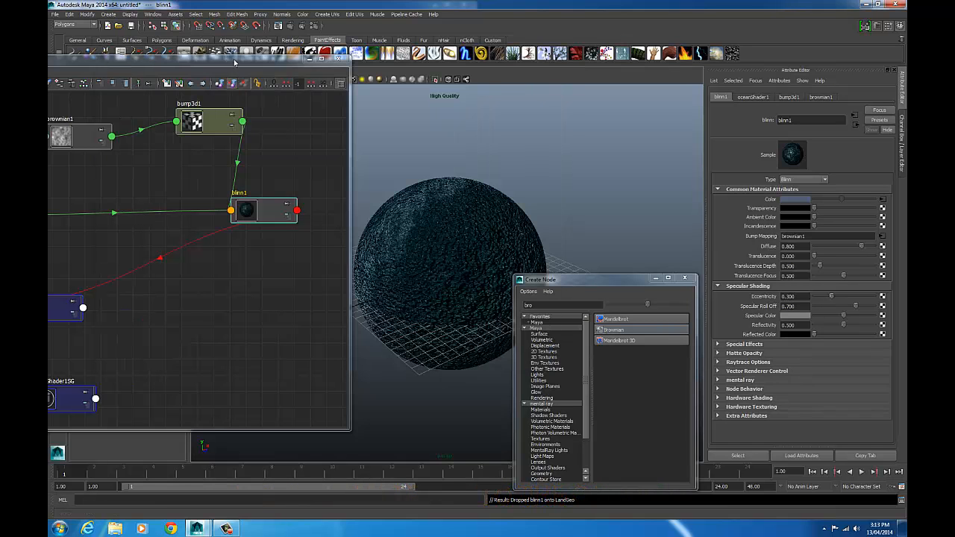
Step: Move the blinn1SG shading group node to just below the Blinn material node
{"action": "left_click_drag", "start_coordinate": [236, 59], "coordinate": [361, 86]}
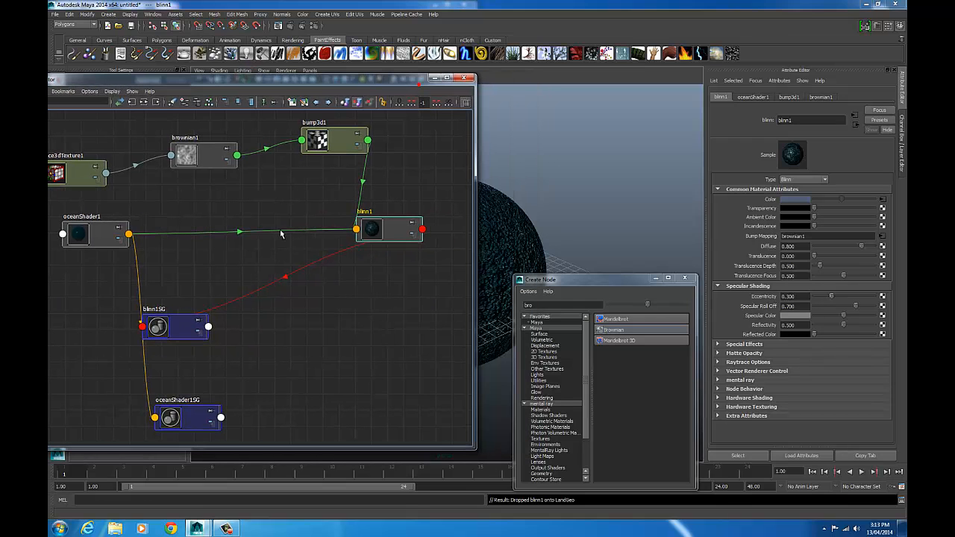
{"action": "left_click_drag", "start_coordinate": [191, 317], "coordinate": [326, 310]}
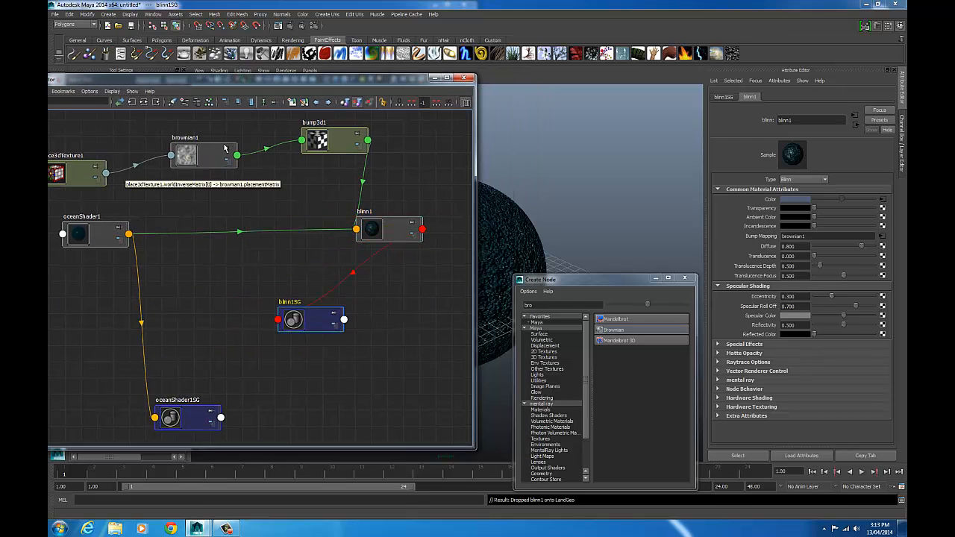
{"action": "left_click_drag", "start_coordinate": [377, 77], "coordinate": [255, 68]}
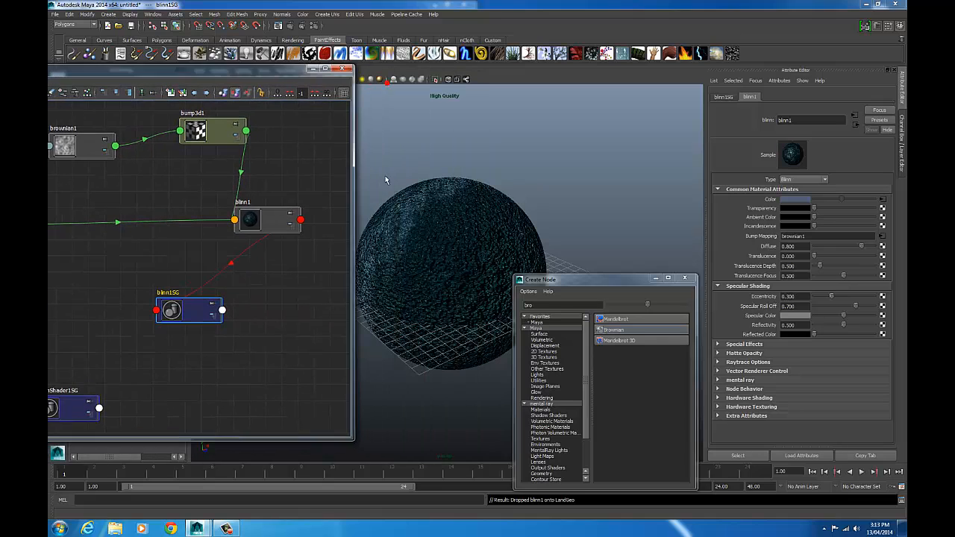
Step: Select the LandGeo sphere, clear the node graph, and graph the material network assigned to the sphere
{"action": "left_click", "coordinate": [440, 205]}
{"action": "left_click_drag", "start_coordinate": [165, 72], "coordinate": [353, 71]}
{"action": "left_click", "coordinate": [331, 232]}
{"action": "left_click", "coordinate": [247, 117]}
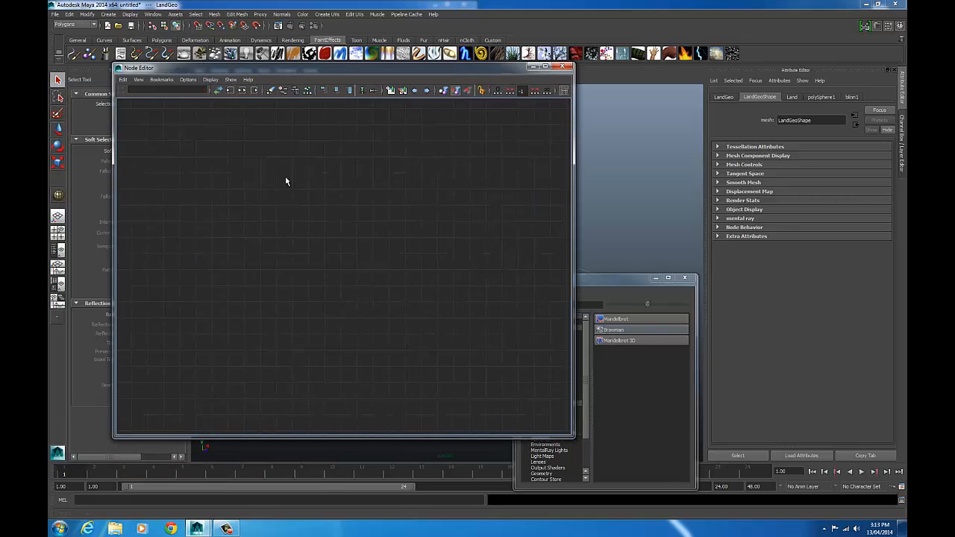
{"action": "right_click_drag", "start_coordinate": [310, 157], "coordinate": [275, 183]}
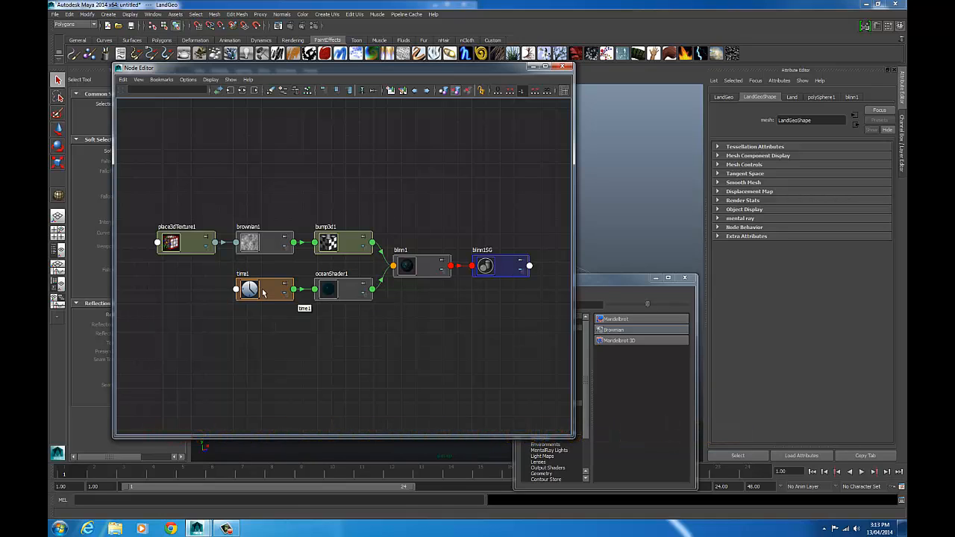
Step: Select the time1 node feeding the ocean shader and clear the node graph
{"action": "left_click_drag", "start_coordinate": [253, 289], "coordinate": [233, 291]}
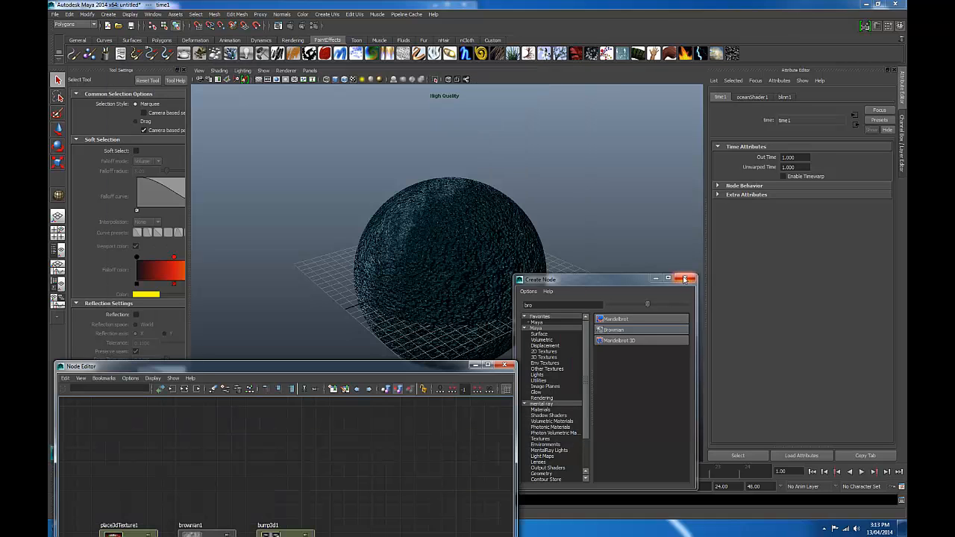
{"action": "left_click_drag", "start_coordinate": [309, 370], "coordinate": [360, 157]}
{"action": "left_click", "coordinate": [278, 160]}
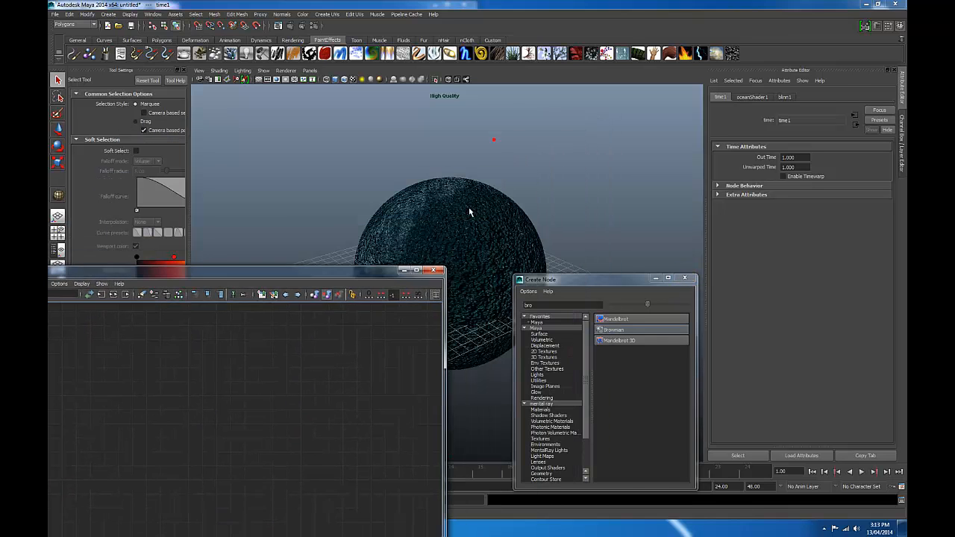
Step: Duplicate the LandGeo sphere and scale the copy uniformly to 1.03
{"action": "left_click", "coordinate": [403, 235]}
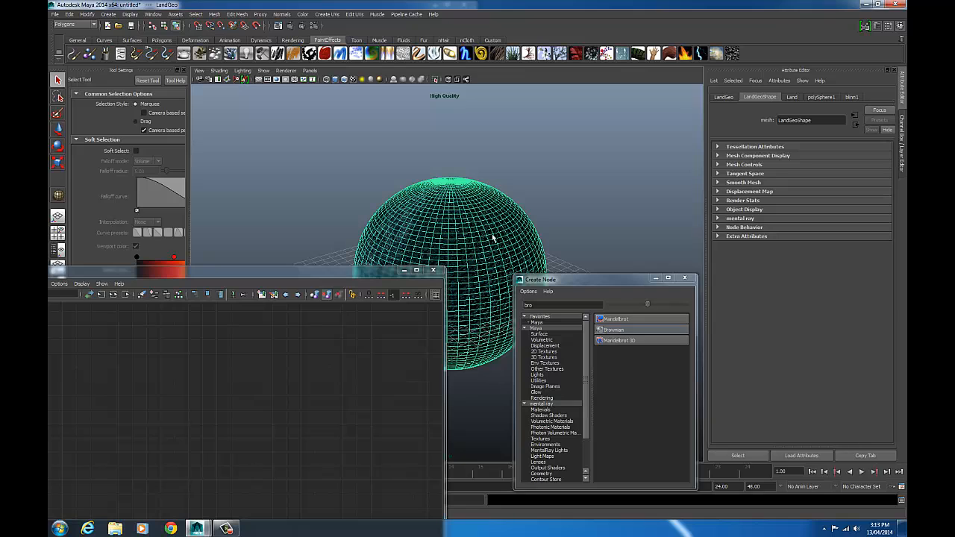
{"action": "key", "text": "ctrl+d"}
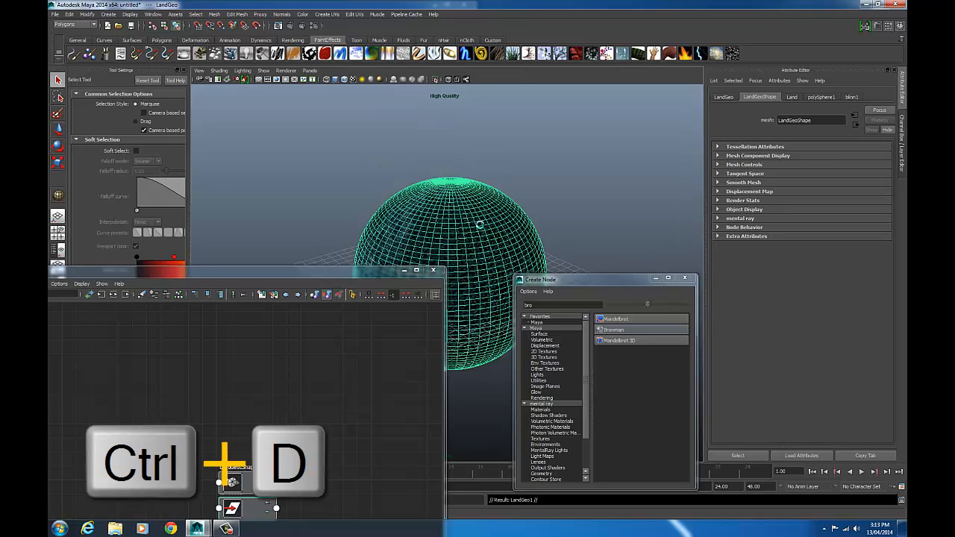
{"action": "key", "text": "r"}
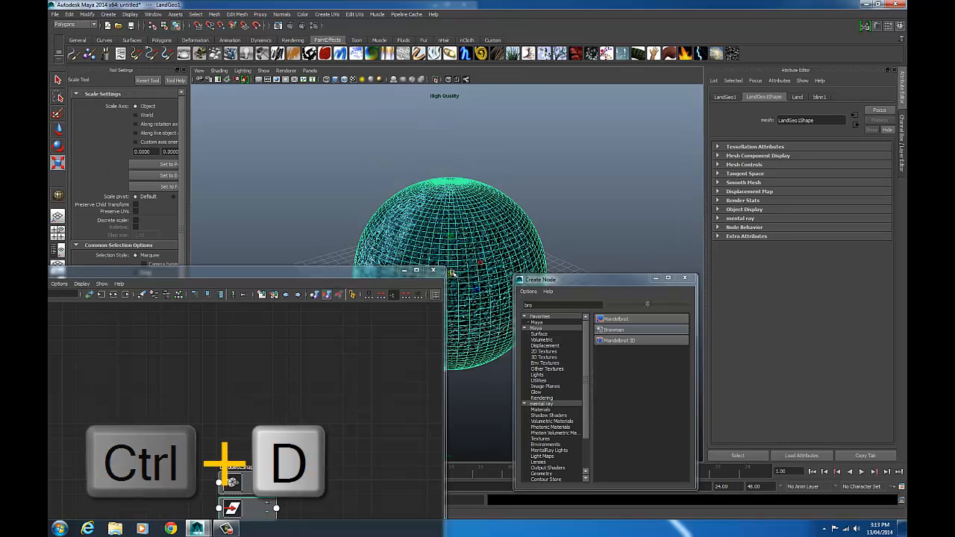
{"action": "left_click_drag", "start_coordinate": [453, 272], "coordinate": [456, 272]}
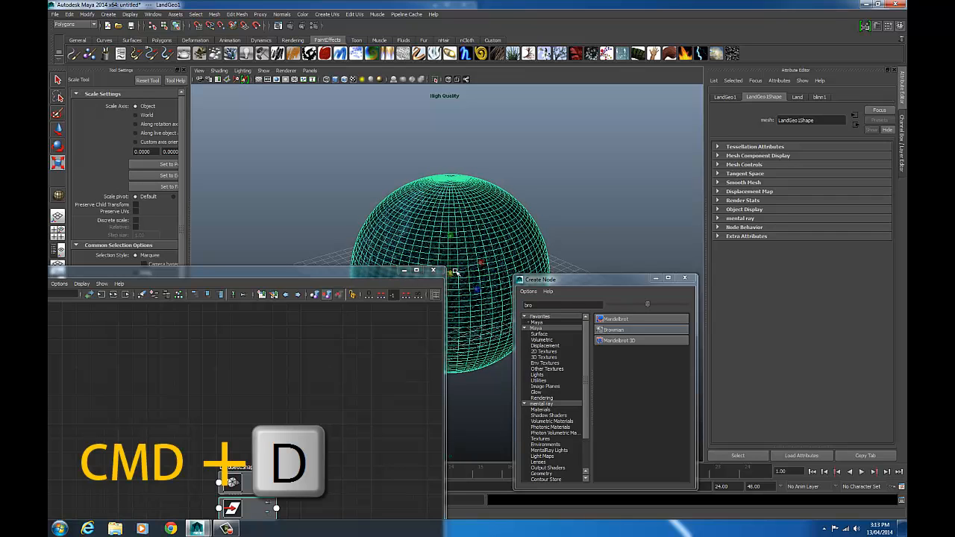
Step: Rename the duplicated sphere as CloudGeo
{"action": "left_click_drag", "start_coordinate": [352, 271], "coordinate": [331, 80]}
{"action": "left_click", "coordinate": [797, 98]}
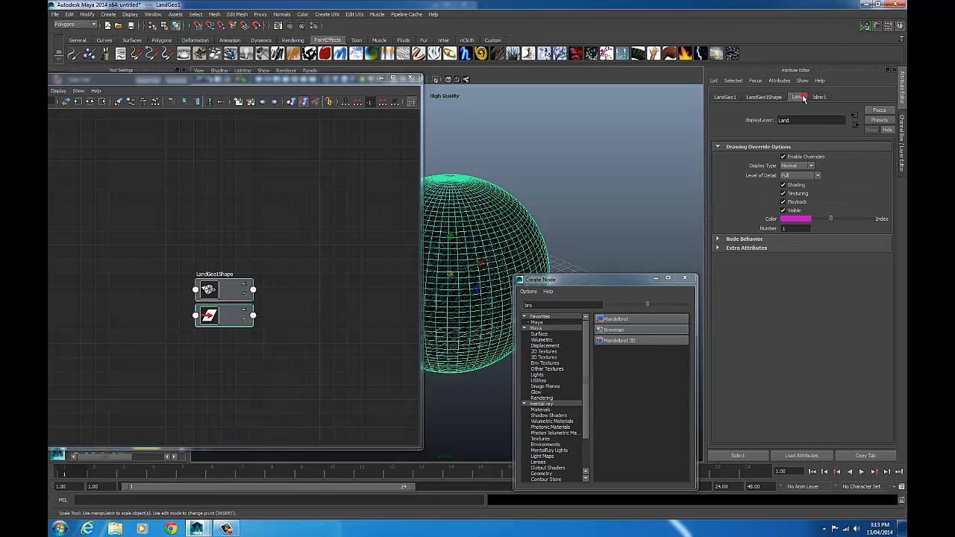
{"action": "left_click", "coordinate": [900, 120]}
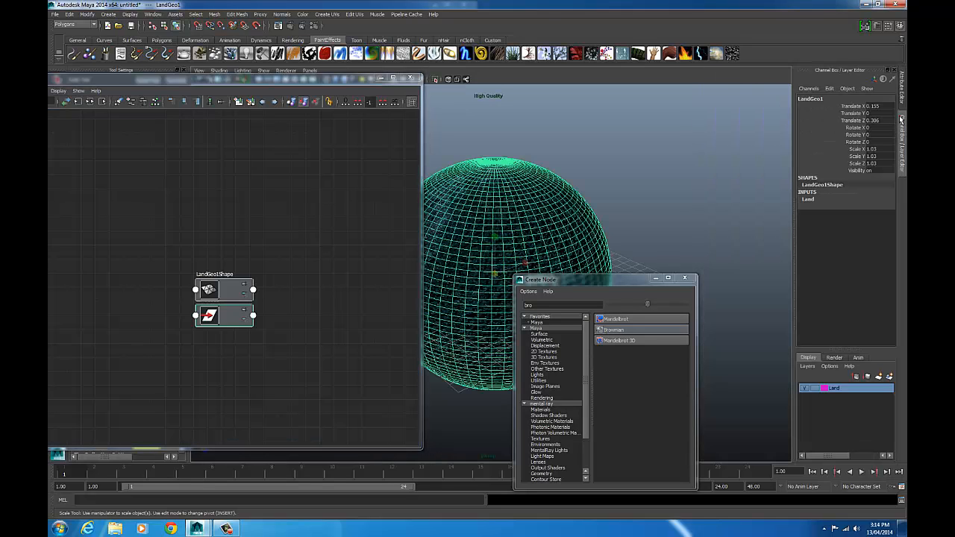
{"action": "double_click", "coordinate": [825, 100]}
{"action": "type", "text": "CloudEG"}
{"action": "type", "text": "o"}
{"action": "key", "text": "Return"}
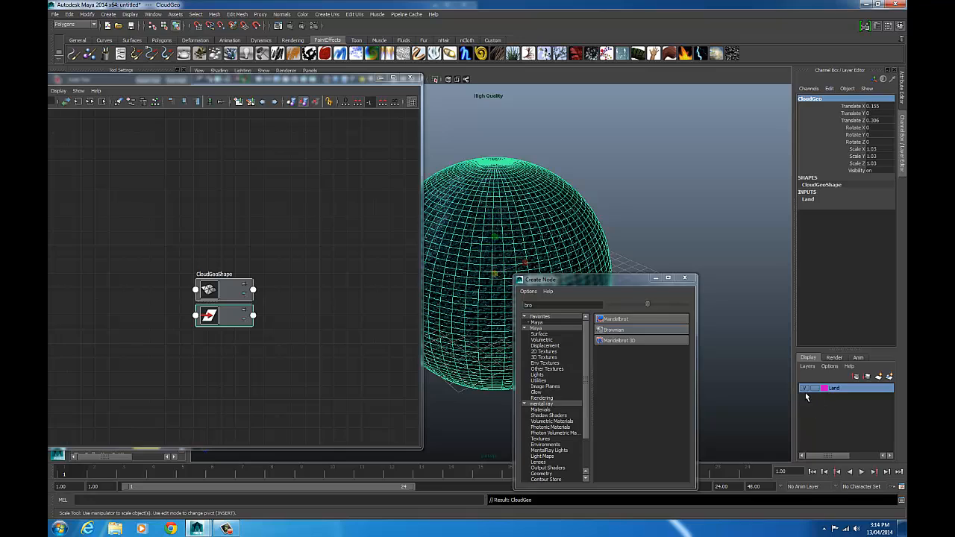
Step: Create a white display layer named Cloud and add the CloudGeo sphere to it
{"action": "left_click", "coordinate": [878, 376]}
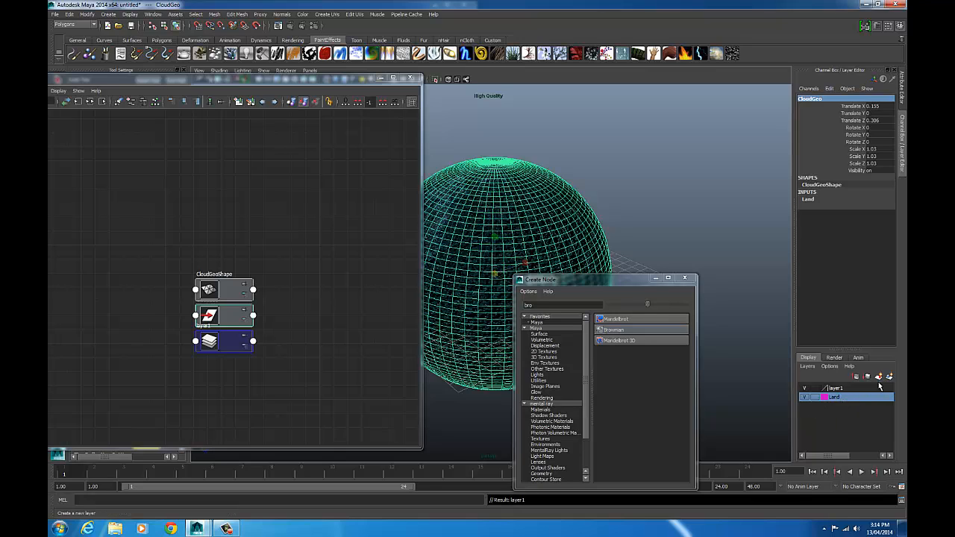
{"action": "double_click", "coordinate": [848, 389]}
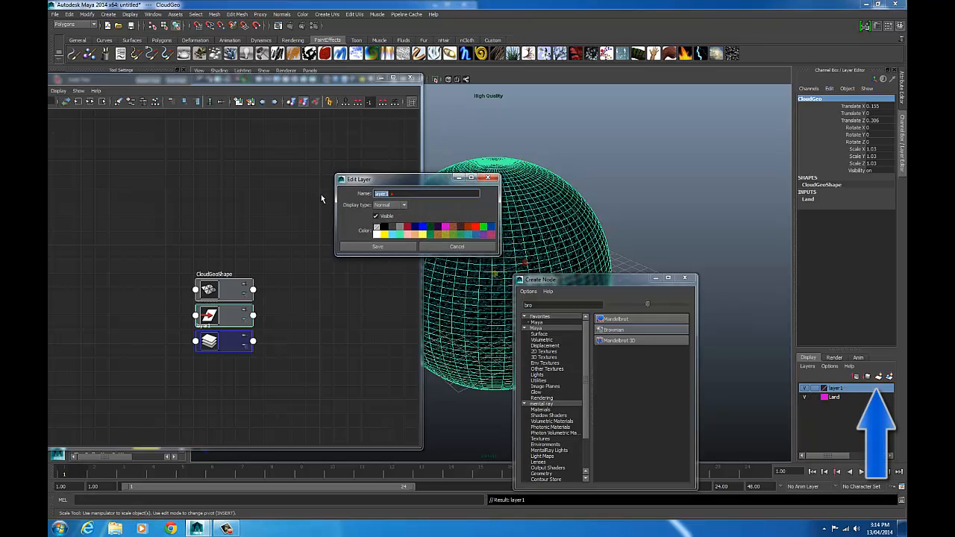
{"action": "key", "text": "BackSpace"}
{"action": "type", "text": "Cloud"}
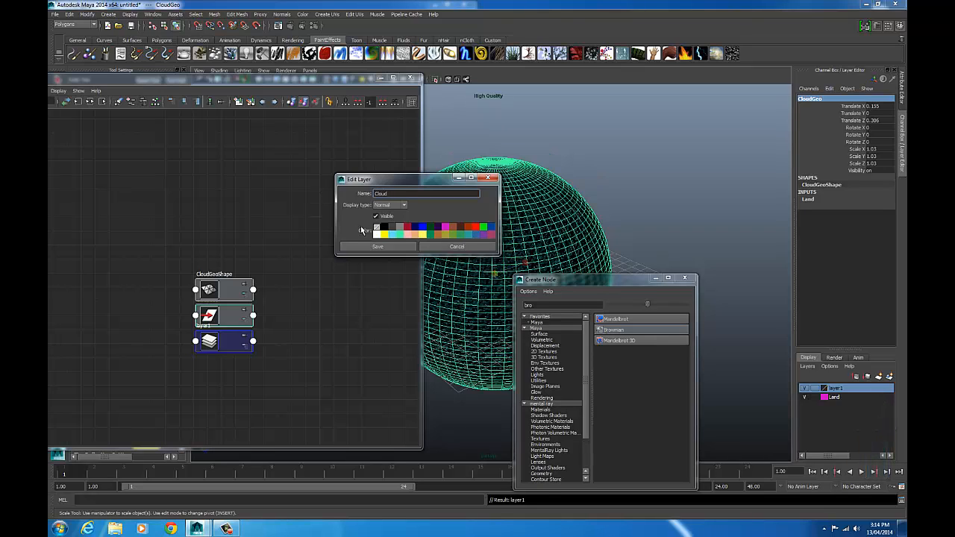
{"action": "left_click", "coordinate": [377, 236]}
{"action": "left_click", "coordinate": [378, 246]}
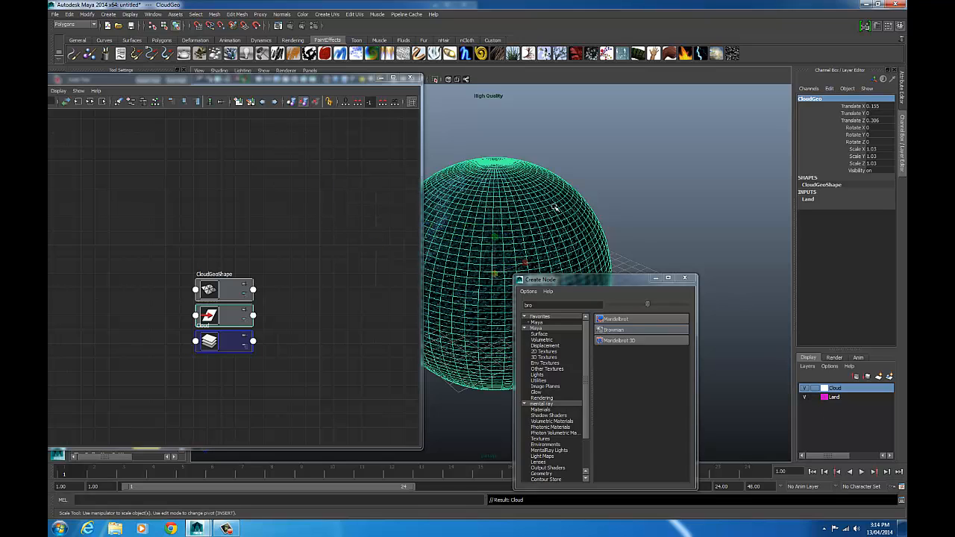
{"action": "right_click", "coordinate": [853, 389]}
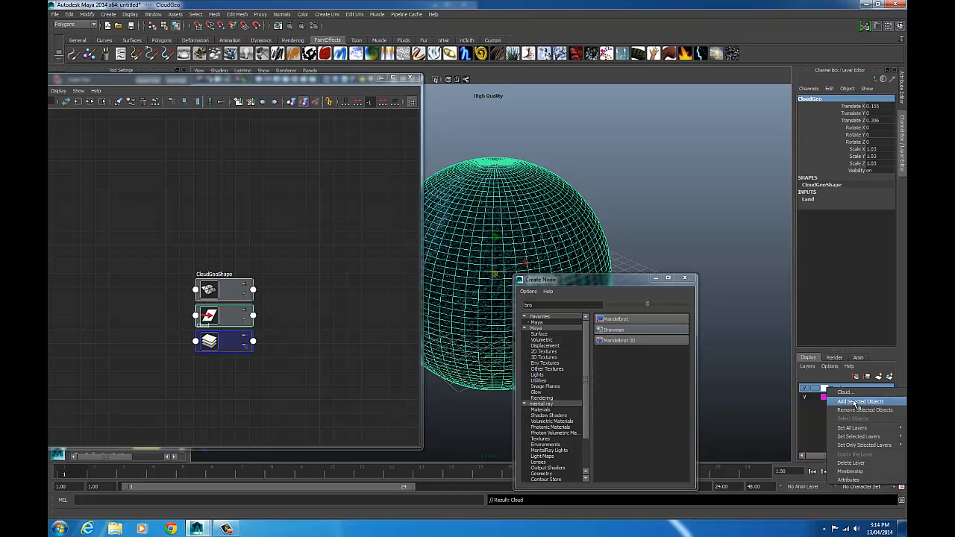
{"action": "left_click", "coordinate": [855, 403]}
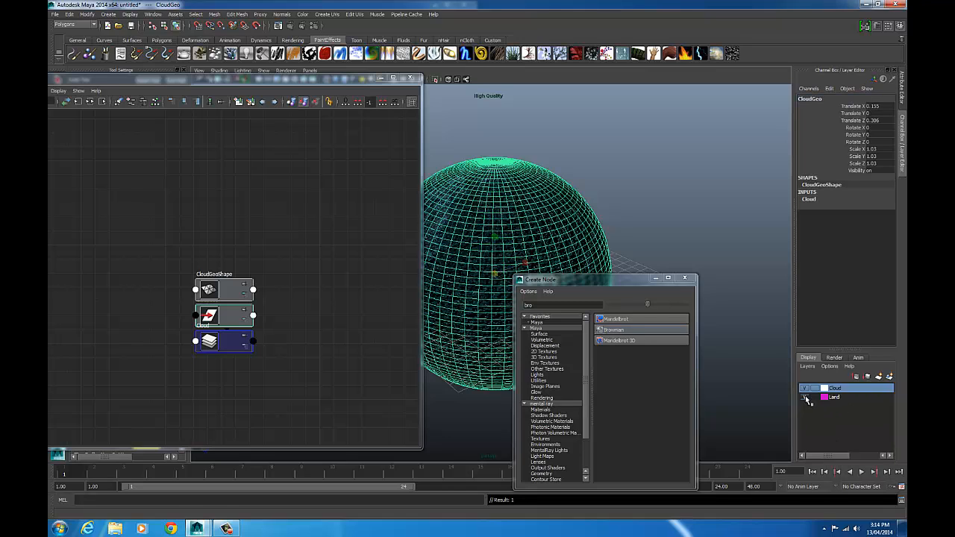
Step: Assign a new Lambert material to the CloudGeo sphere
{"action": "left_click", "coordinate": [618, 188]}
{"action": "left_click", "coordinate": [531, 195]}
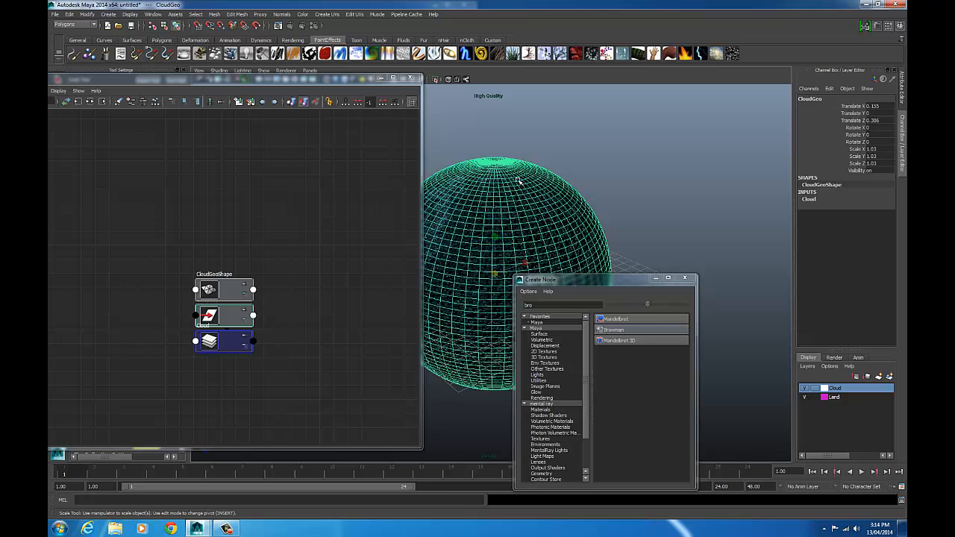
{"action": "right_click_drag", "start_coordinate": [518, 181], "coordinate": [527, 346]}
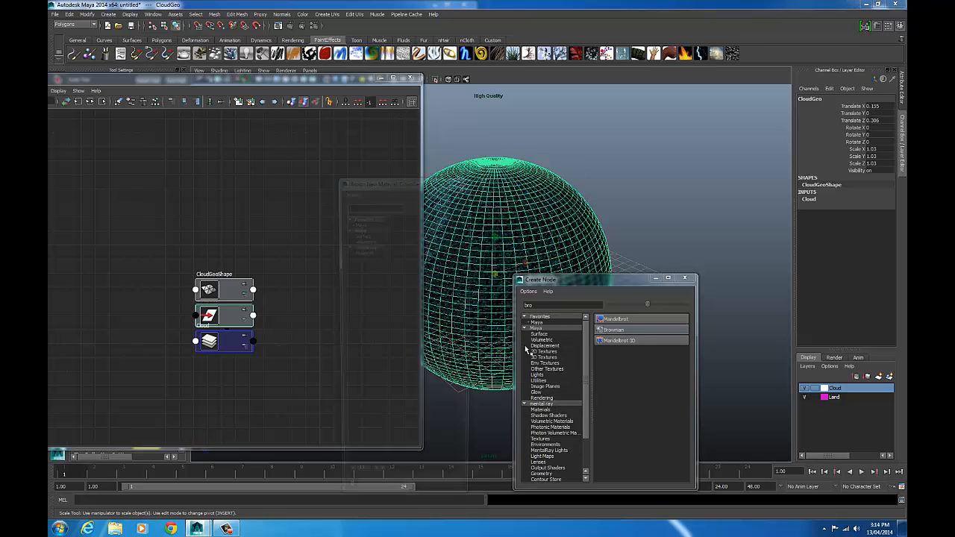
{"action": "left_click", "coordinate": [427, 251]}
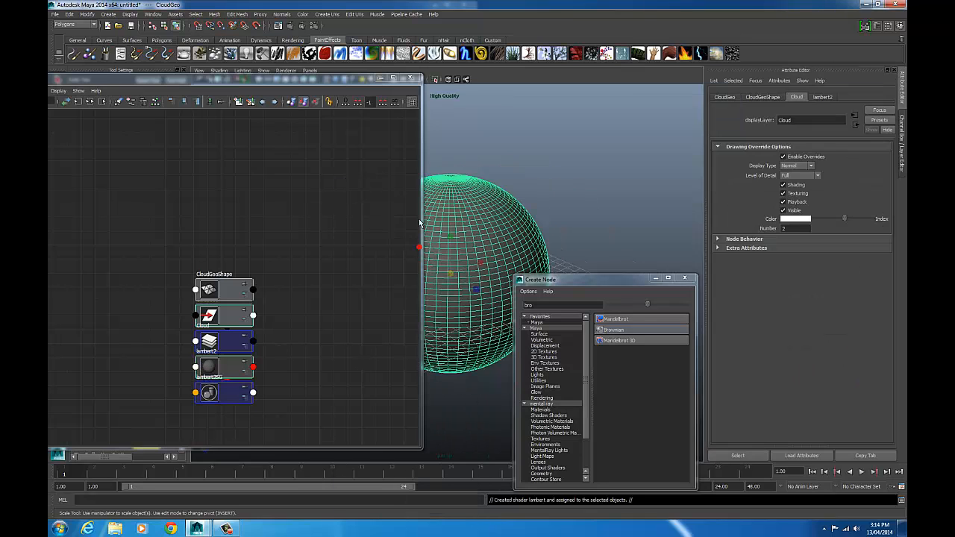
Step: Toggle the Cloud and Land layers to compare the spheres, leaving Land hidden and Cloud visible
{"action": "key", "text": "ctrl+a"}
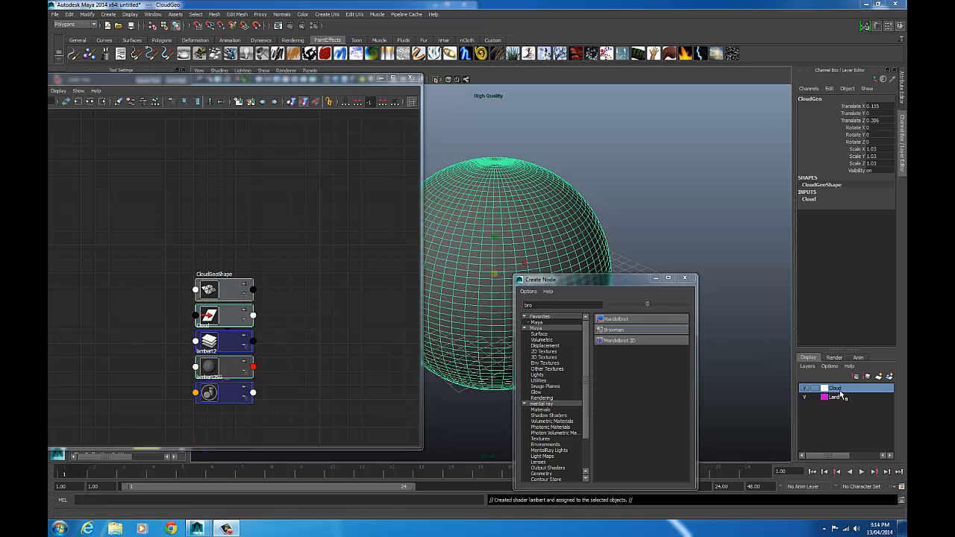
{"action": "left_click", "coordinate": [806, 389]}
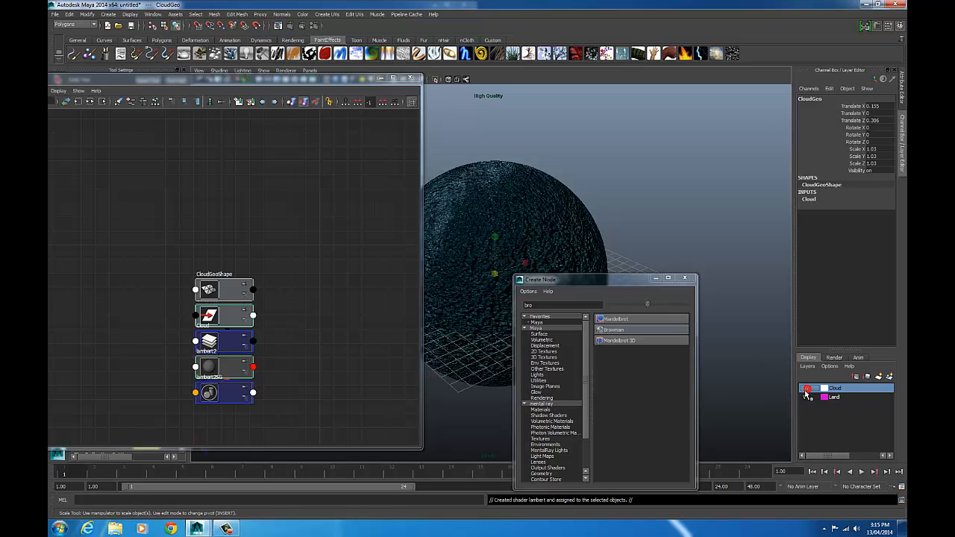
{"action": "left_click", "coordinate": [805, 389]}
{"action": "left_click", "coordinate": [806, 390]}
{"action": "left_click", "coordinate": [805, 390]}
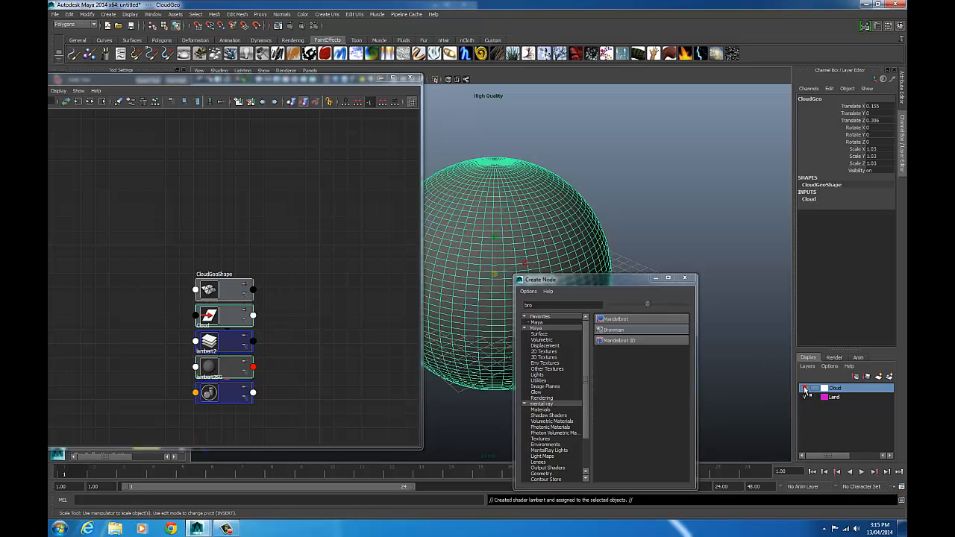
{"action": "left_click", "coordinate": [805, 389]}
{"action": "left_click", "coordinate": [806, 389]}
{"action": "left_click", "coordinate": [806, 389]}
{"action": "left_click", "coordinate": [804, 396]}
{"action": "left_click", "coordinate": [803, 397]}
{"action": "left_click", "coordinate": [803, 397]}
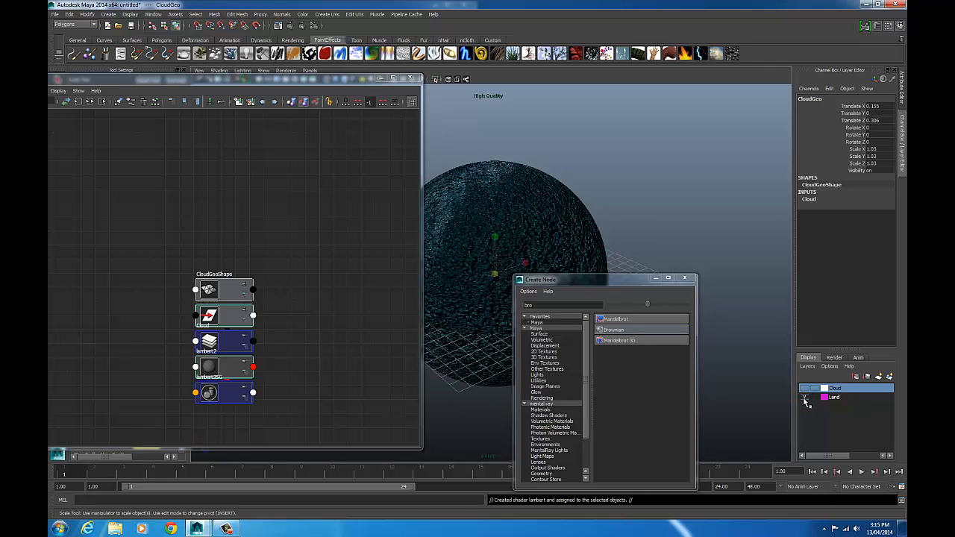
{"action": "left_click", "coordinate": [803, 397]}
{"action": "left_click", "coordinate": [806, 389]}
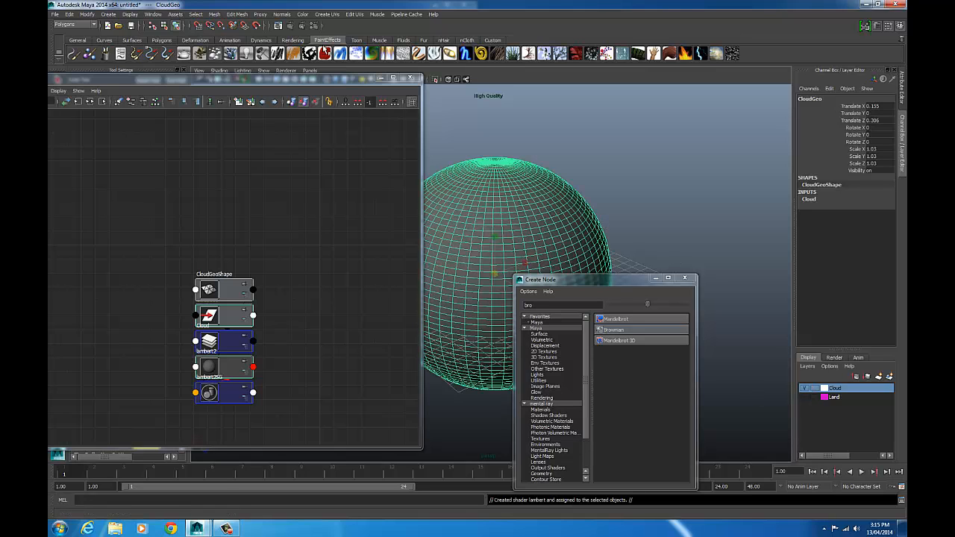
Step: Clear the node graph and graph the Lambert material network assigned to the CloudGeo sphere
{"action": "left_click_drag", "start_coordinate": [299, 79], "coordinate": [575, 79]}
{"action": "left_click", "coordinate": [395, 102]}
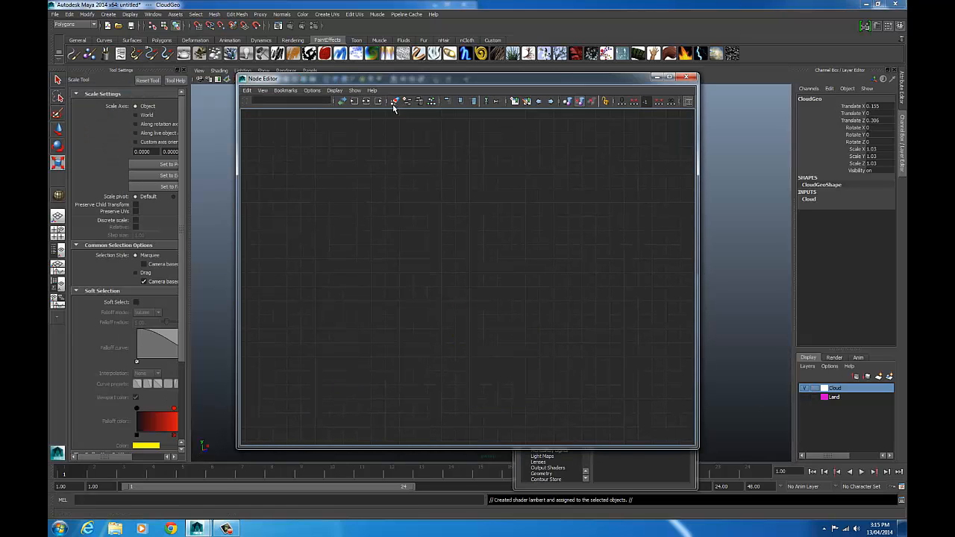
{"action": "left_click", "coordinate": [431, 102]}
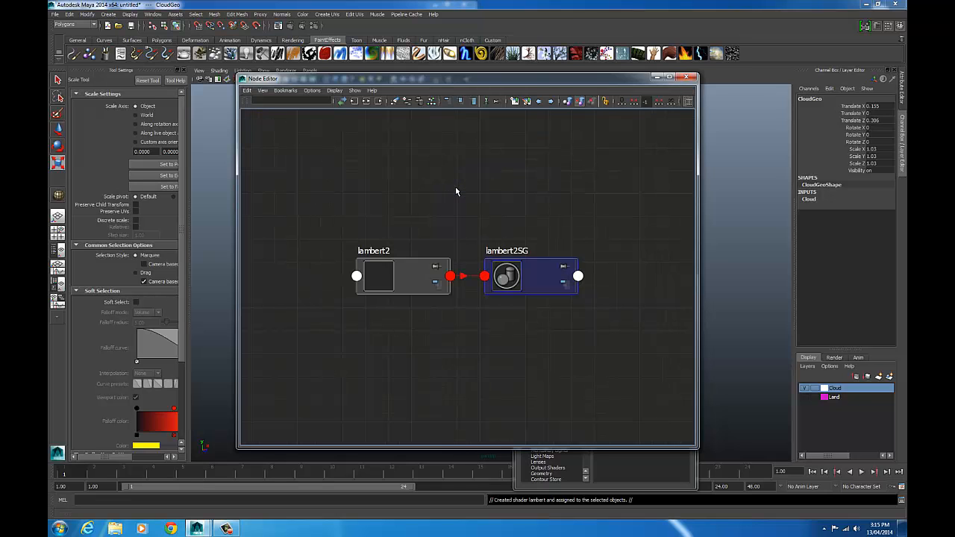
{"action": "left_click_drag", "start_coordinate": [555, 83], "coordinate": [350, 43]}
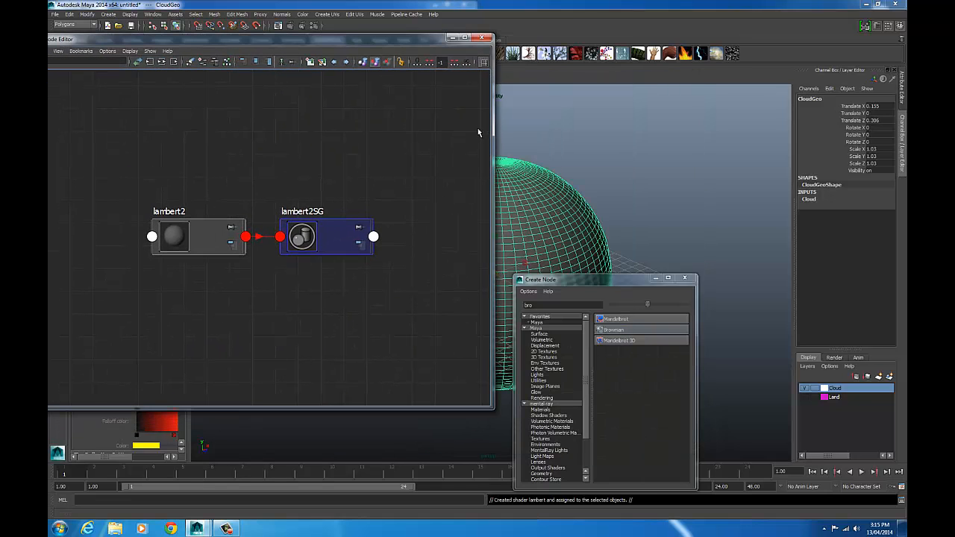
{"action": "left_click_drag", "start_coordinate": [497, 128], "coordinate": [336, 127]}
{"action": "left_click_drag", "start_coordinate": [244, 40], "coordinate": [344, 47]}
Step: Search the node library for cloud, create a Cloud texture node, and place it just above the lambert2 node
{"action": "left_click_drag", "start_coordinate": [597, 283], "coordinate": [589, 114]}
{"action": "scroll", "coordinate": [573, 227], "scroll_direction": "down", "scroll_amount": 3}
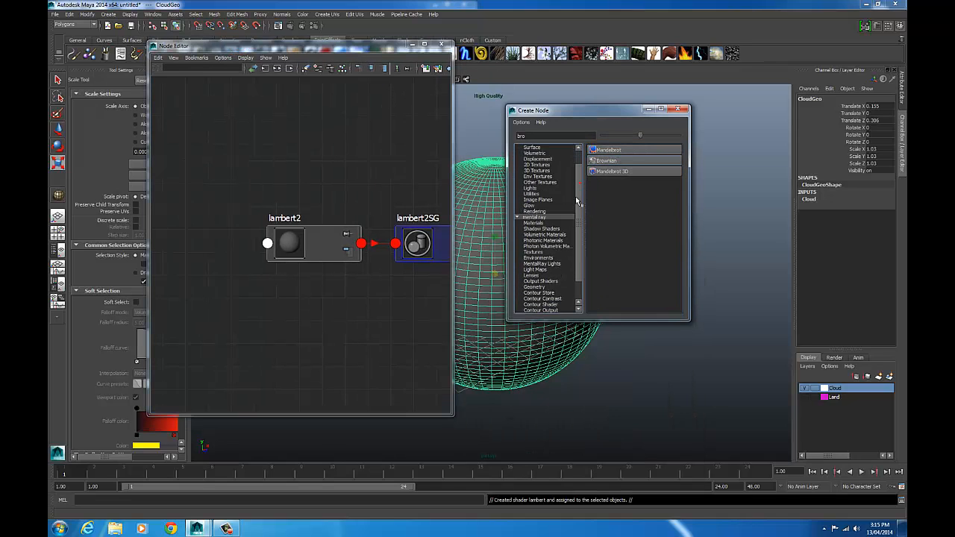
{"action": "scroll", "coordinate": [580, 157], "scroll_direction": "up", "scroll_amount": 3}
{"action": "double_click", "coordinate": [533, 137]}
{"action": "type", "text": "clou"}
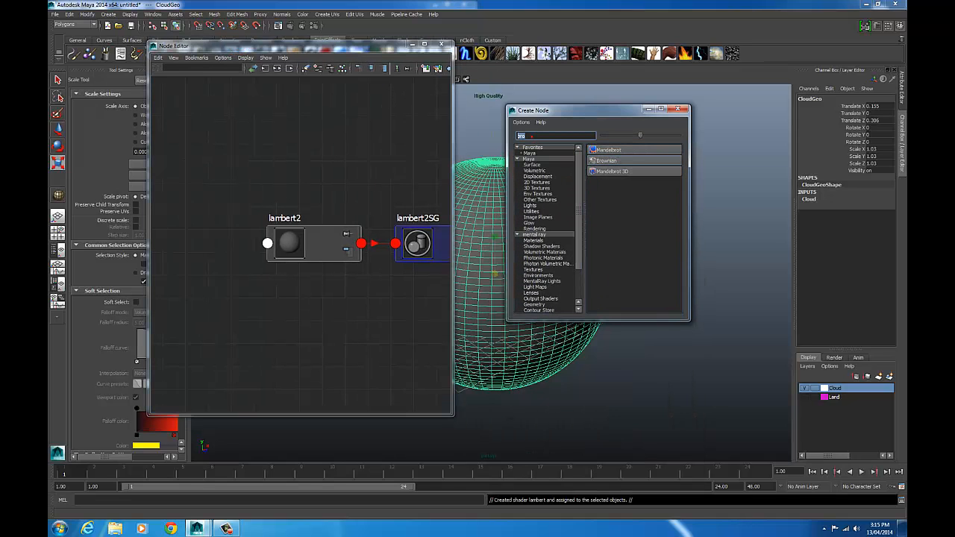
{"action": "type", "text": "d"}
{"action": "left_click", "coordinate": [602, 160]}
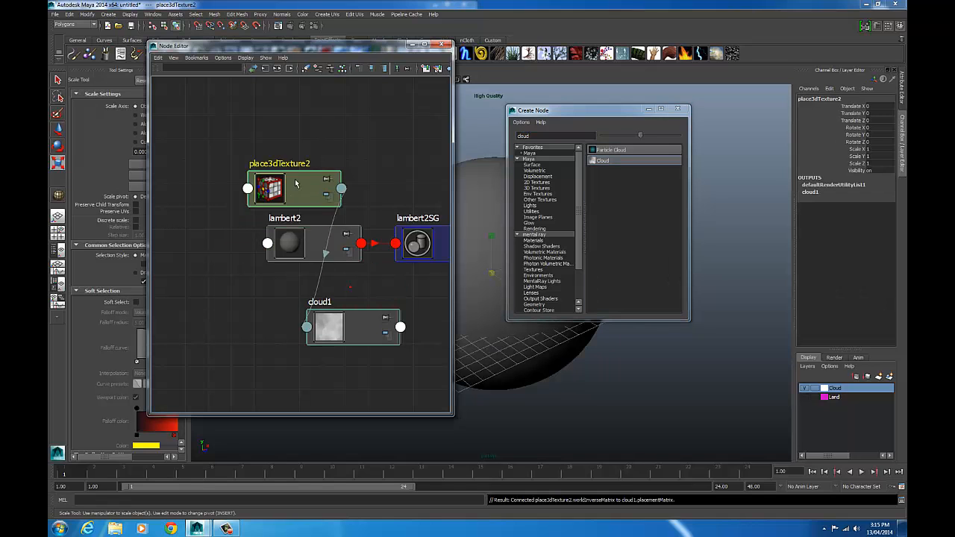
{"action": "left_click_drag", "start_coordinate": [365, 332], "coordinate": [316, 185]}
Step: Shift the cloud1 node slightly and connect it to the Transparency of the lambert2 material
{"action": "left_click_drag", "start_coordinate": [372, 49], "coordinate": [251, 49]}
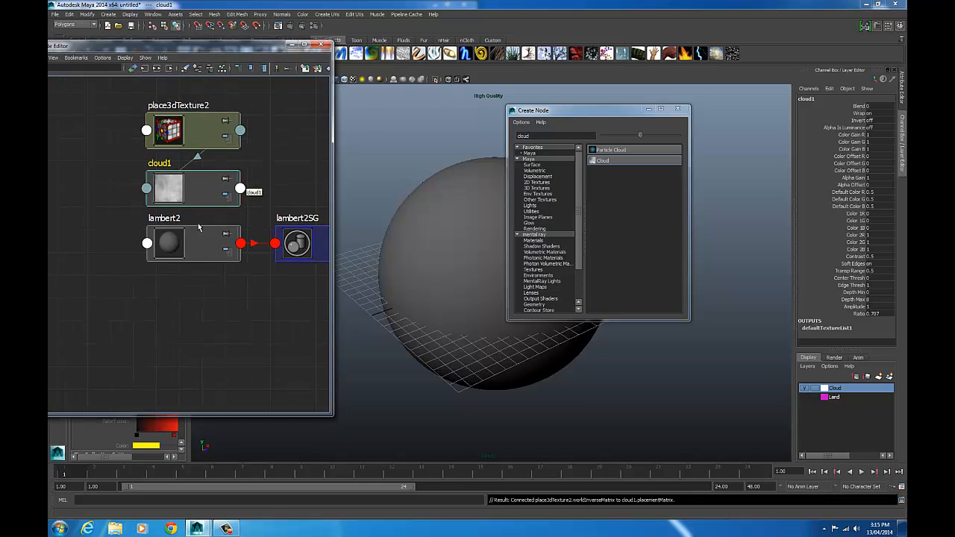
{"action": "left_click_drag", "start_coordinate": [552, 111], "coordinate": [622, 221]}
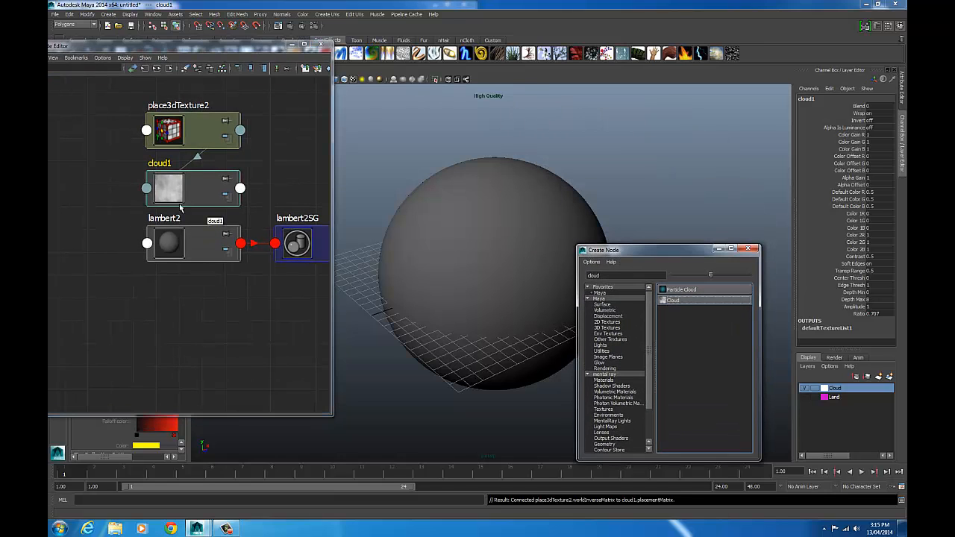
{"action": "left_click_drag", "start_coordinate": [171, 193], "coordinate": [145, 188]}
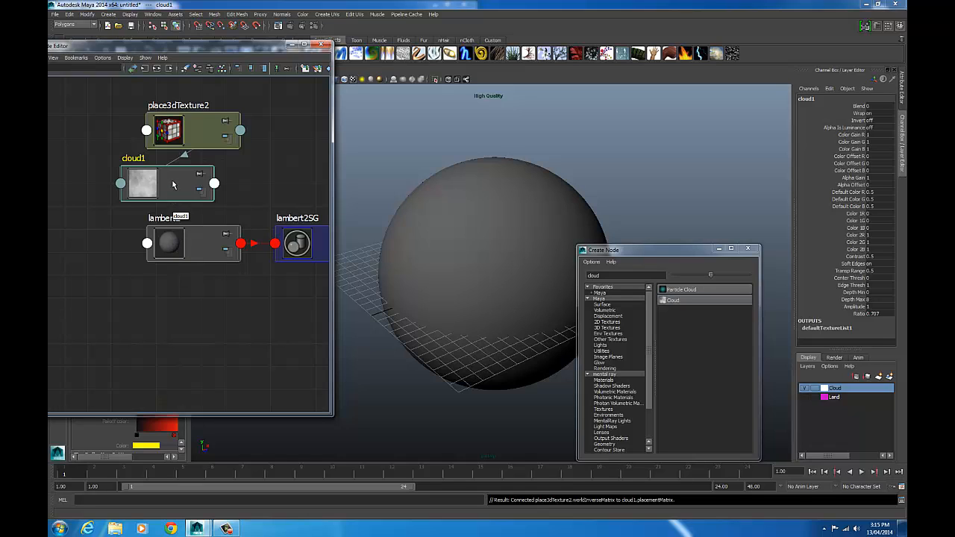
{"action": "middle_click_drag", "start_coordinate": [172, 175], "coordinate": [193, 241]}
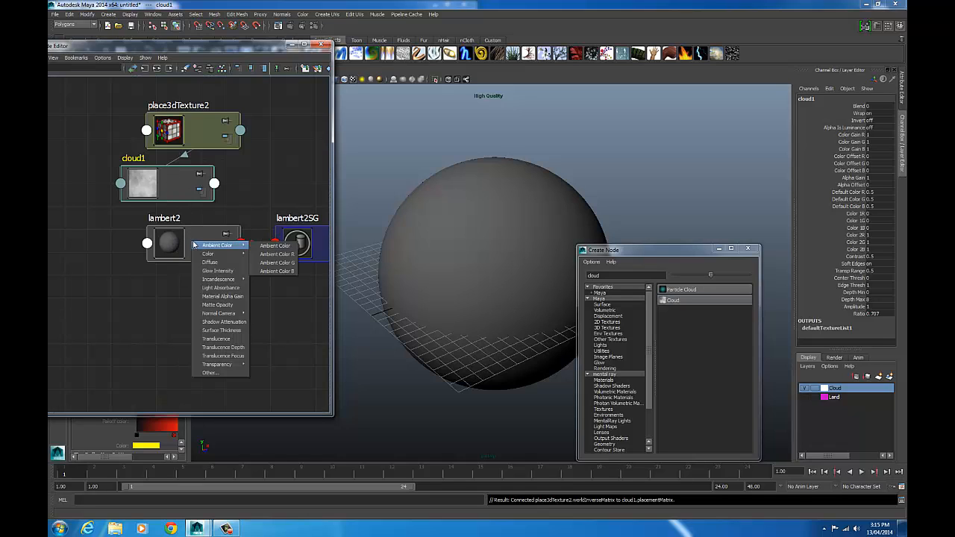
{"action": "mouse_move", "coordinate": [217, 365]}
{"action": "left_click", "coordinate": [273, 364]}
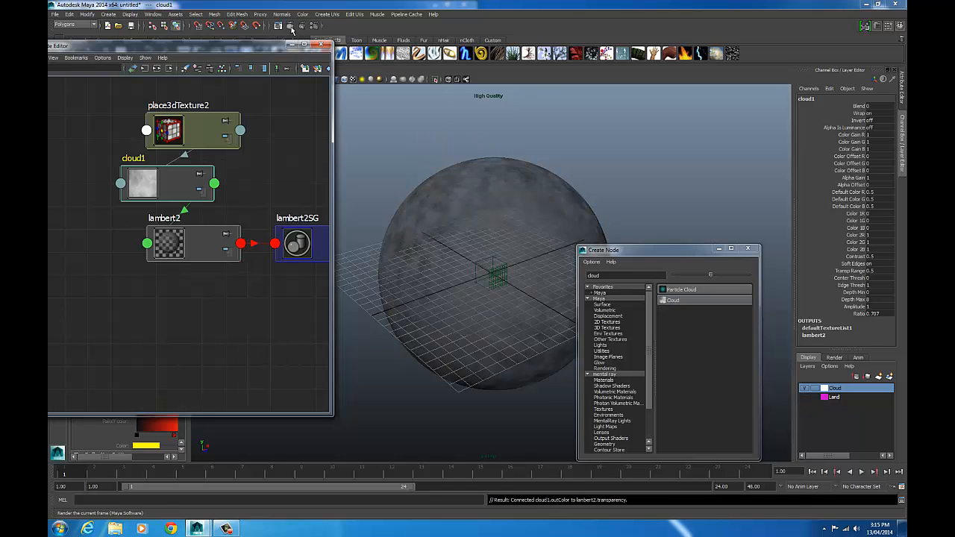
Step: Test-render the cloud sphere in the perspective view and select the lambert2 material node, shifting it slightly
{"action": "left_click", "coordinate": [314, 26]}
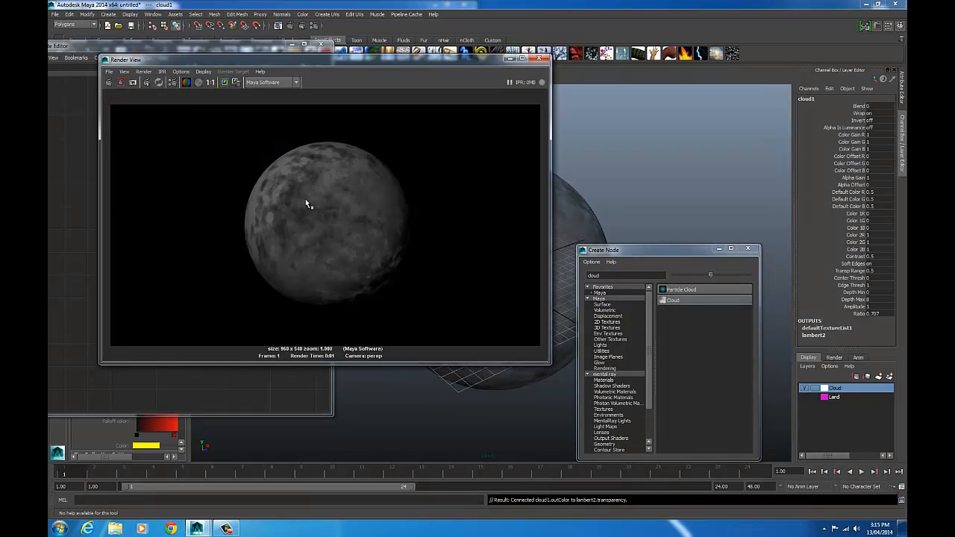
{"action": "left_click_drag", "start_coordinate": [287, 60], "coordinate": [487, 59]}
{"action": "left_click", "coordinate": [174, 193]}
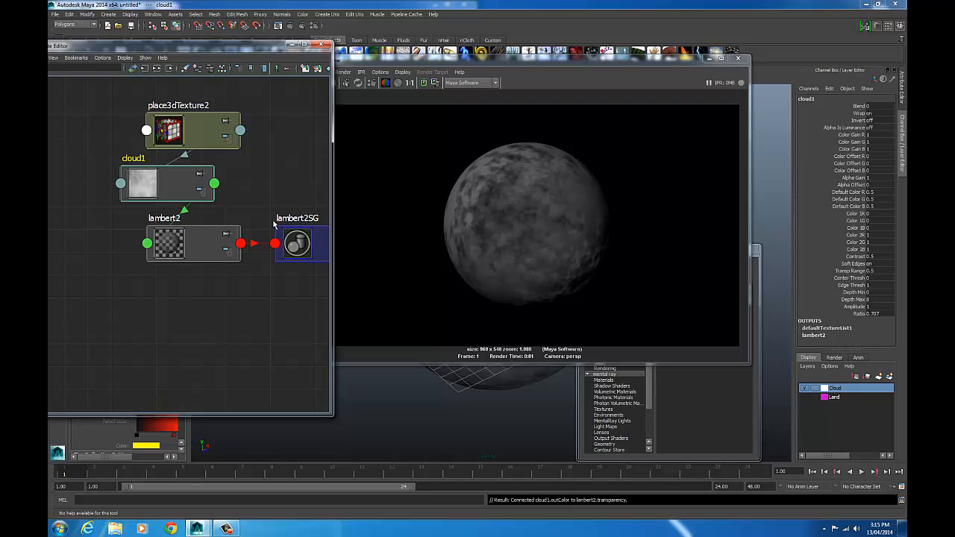
{"action": "left_click_drag", "start_coordinate": [216, 250], "coordinate": [224, 258]}
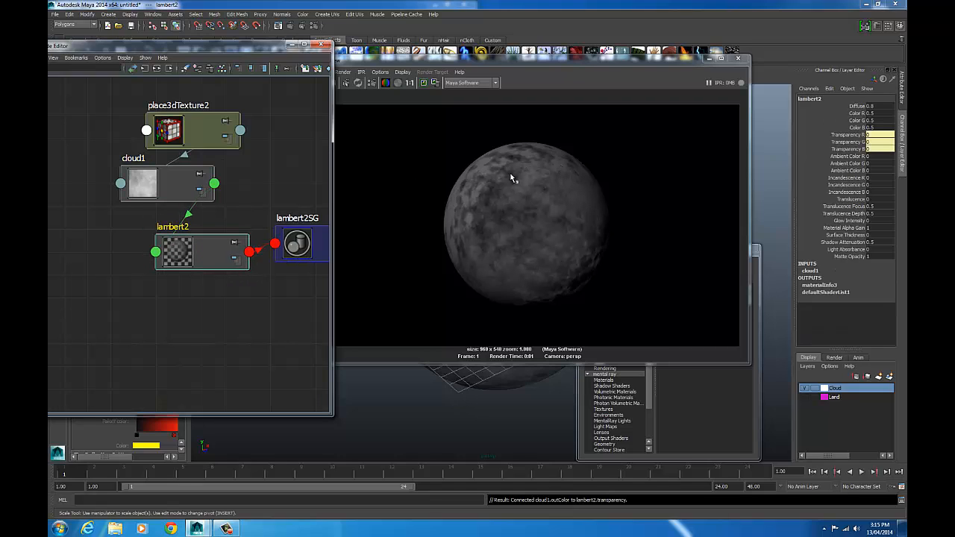
Step: Set the Color of the lambert2 cloud material to white and re-render the sphere
{"action": "left_click", "coordinate": [156, 191]}
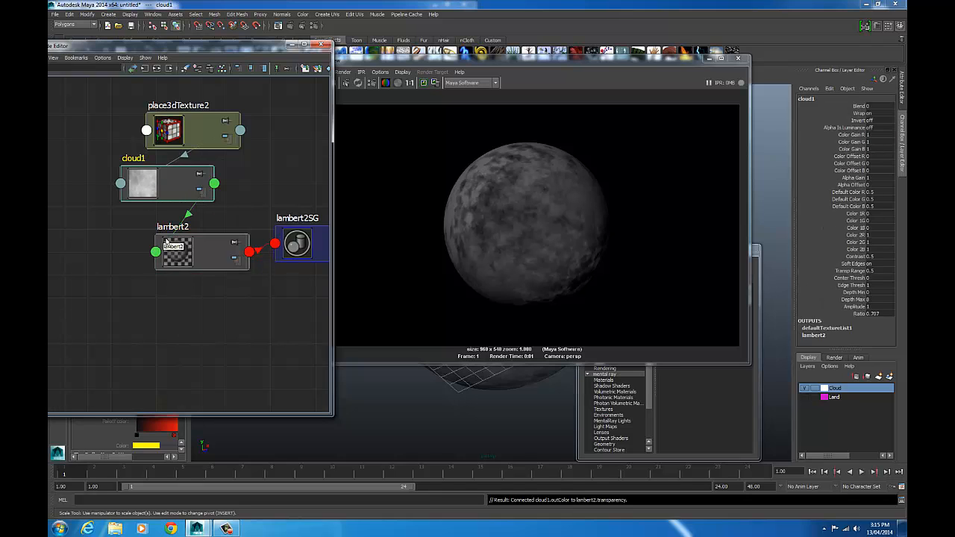
{"action": "left_click", "coordinate": [182, 258]}
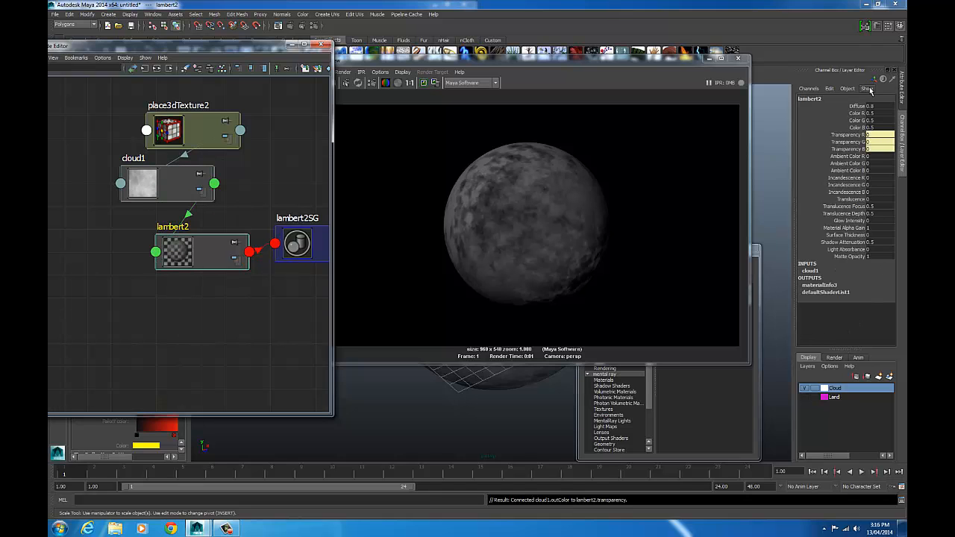
{"action": "left_click", "coordinate": [901, 88]}
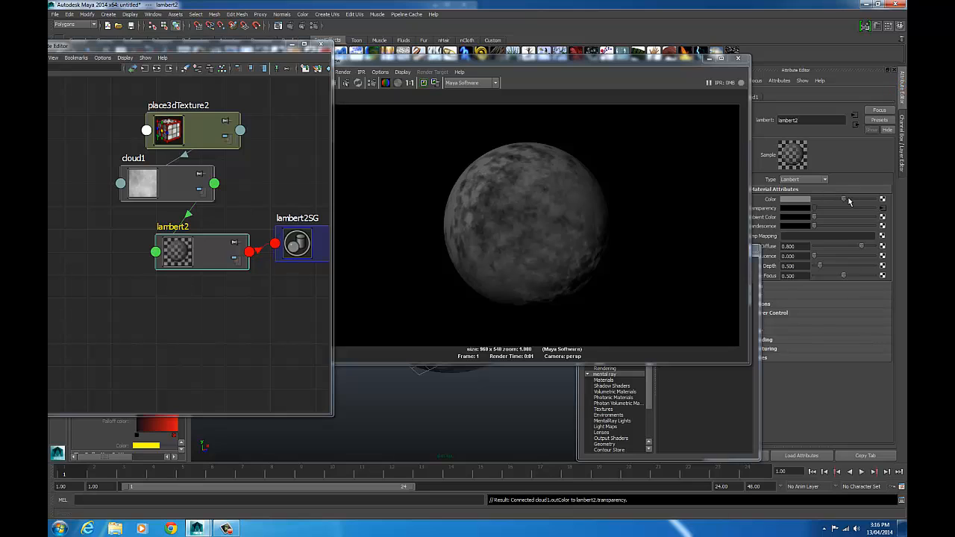
{"action": "left_click_drag", "start_coordinate": [848, 200], "coordinate": [881, 200]}
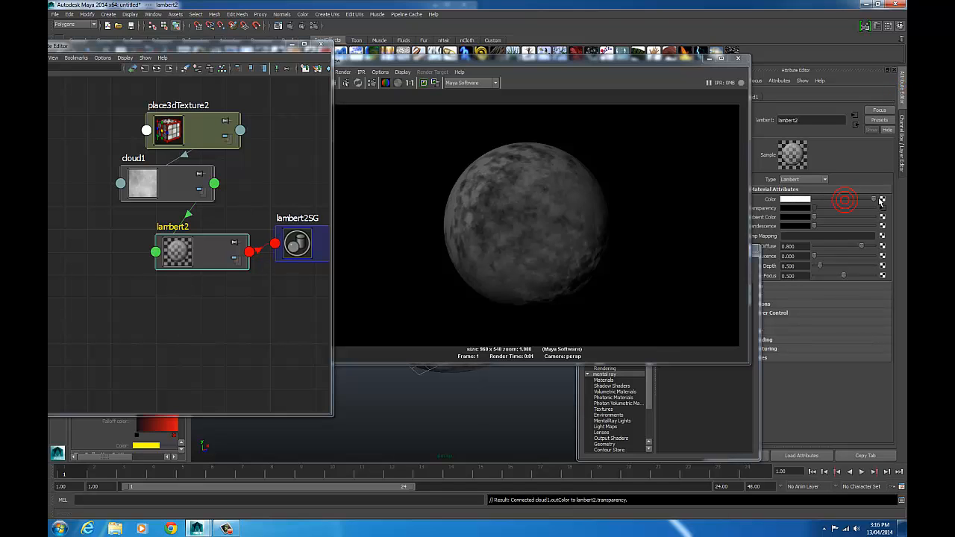
{"action": "left_click_drag", "start_coordinate": [378, 65], "coordinate": [409, 60]}
{"action": "left_click", "coordinate": [373, 76]}
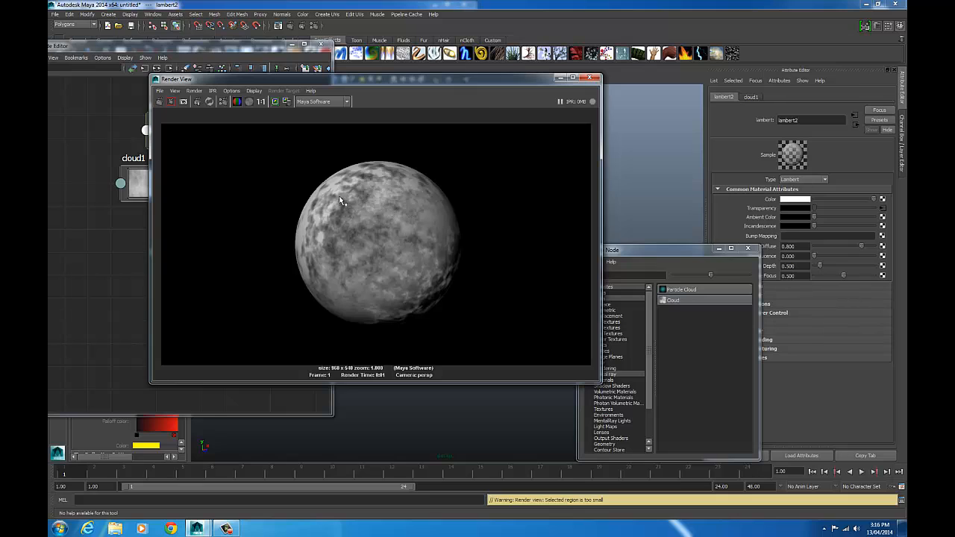
Step: Select the cloud1 texture node to show its attributes
{"action": "left_click", "coordinate": [135, 182]}
{"action": "left_click", "coordinate": [184, 177]}
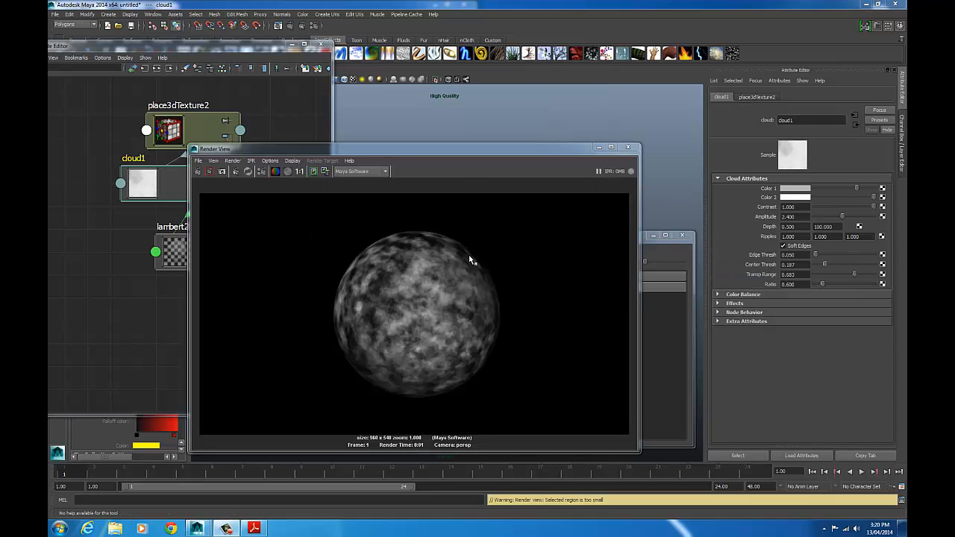
Step: Switch the renderer to mental ray, make the Land layer visible and render the planet
{"action": "left_click_drag", "start_coordinate": [421, 152], "coordinate": [369, 100]}
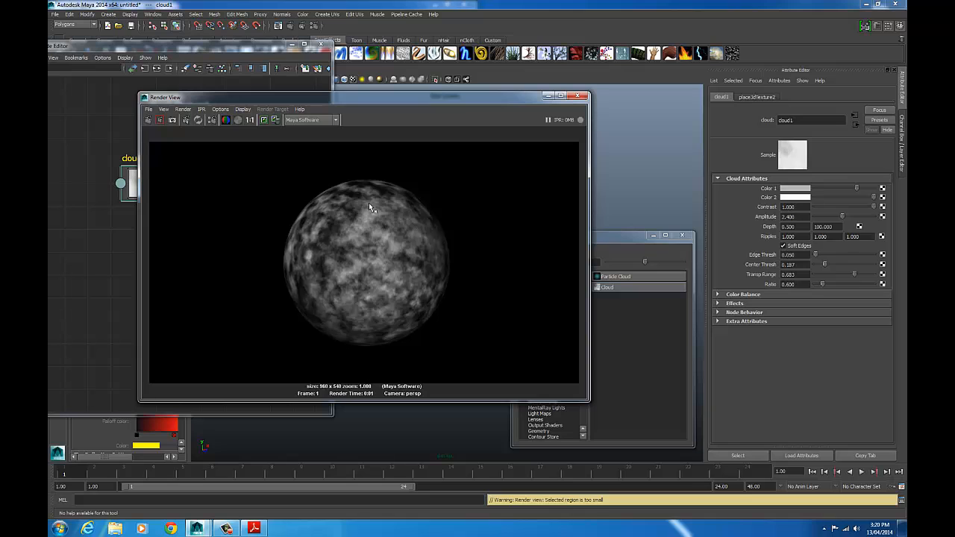
{"action": "left_click_drag", "start_coordinate": [526, 98], "coordinate": [491, 61]}
{"action": "left_click", "coordinate": [300, 84]}
{"action": "left_click", "coordinate": [266, 115]}
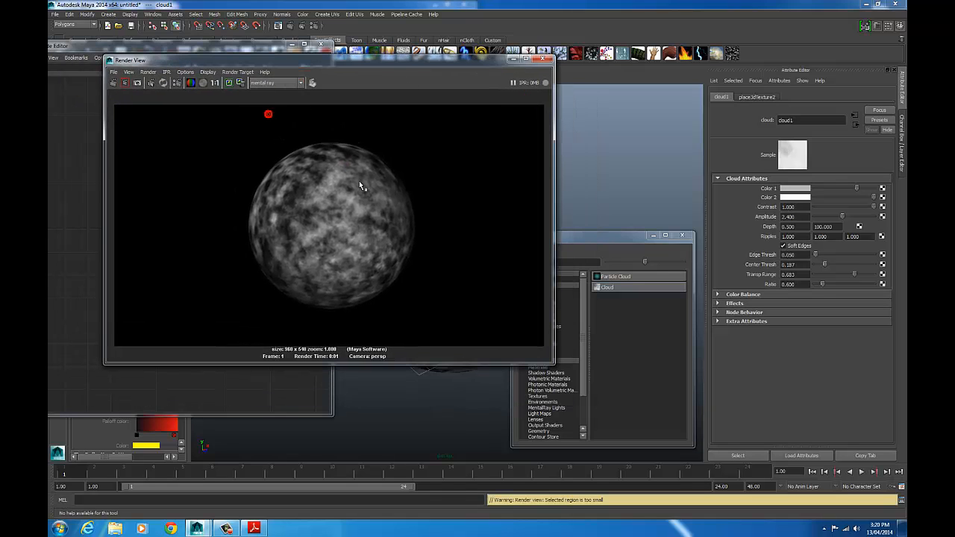
{"action": "left_click", "coordinate": [900, 121]}
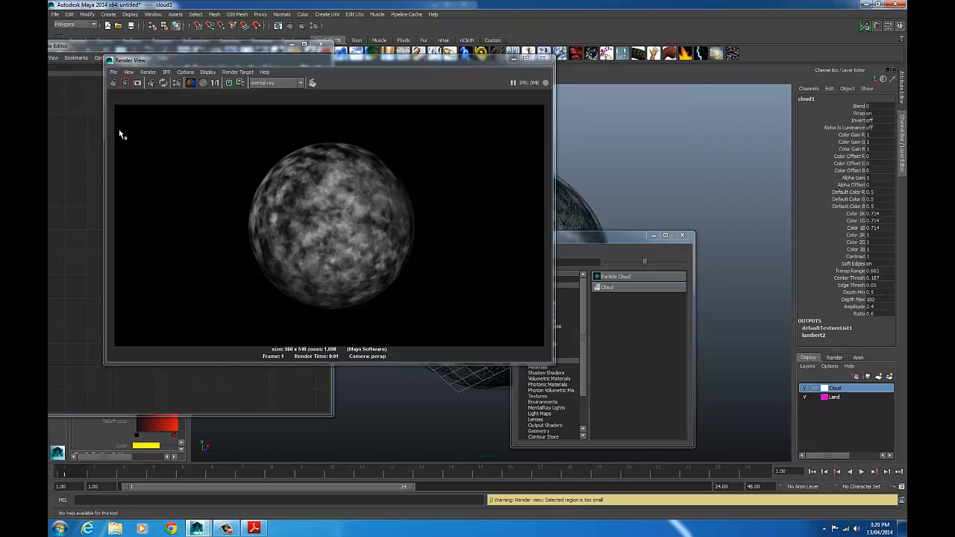
{"action": "left_click", "coordinate": [112, 82]}
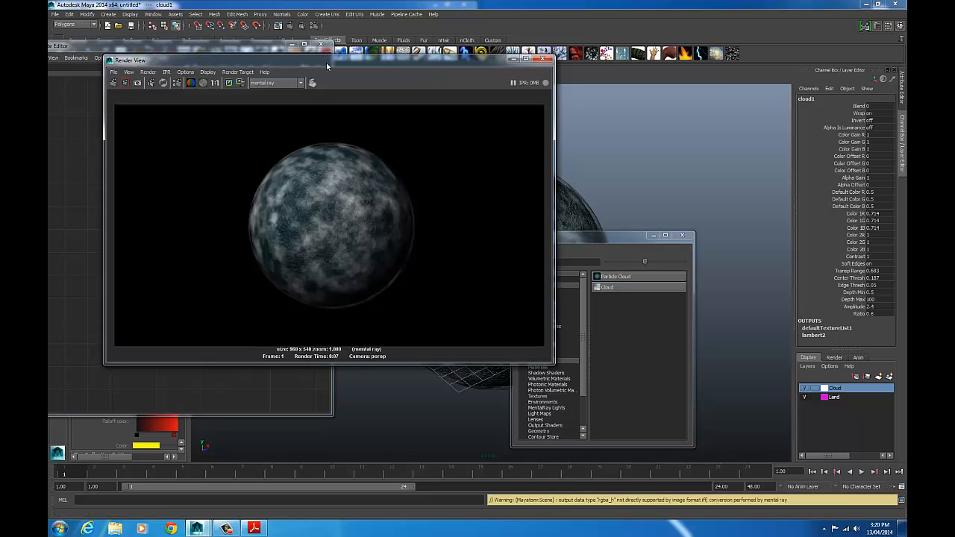
Step: Give the lambert2 material a very faint Incandescence, just above black, checking the brightness with mental ray test renders
{"action": "left_click_drag", "start_coordinate": [327, 66], "coordinate": [446, 131]}
{"action": "left_click", "coordinate": [153, 177]}
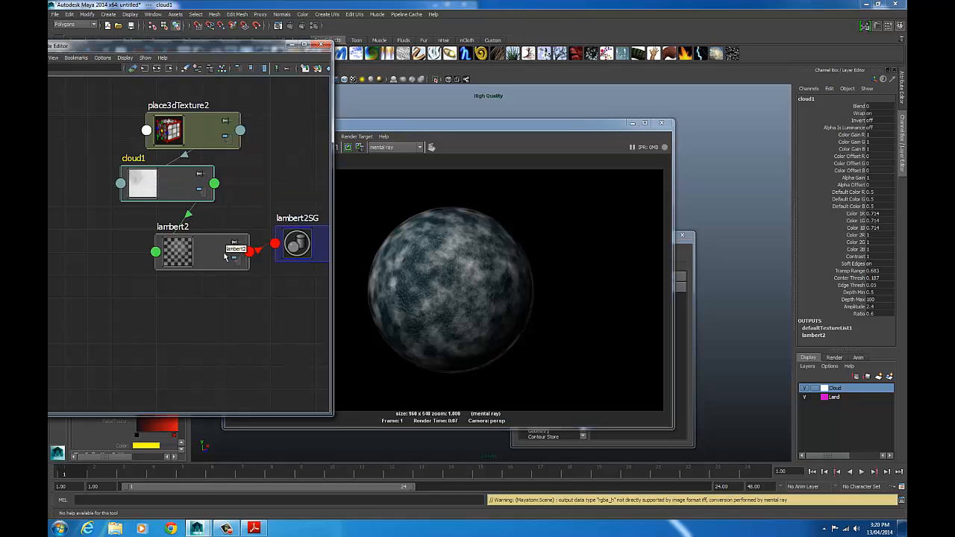
{"action": "left_click", "coordinate": [192, 251]}
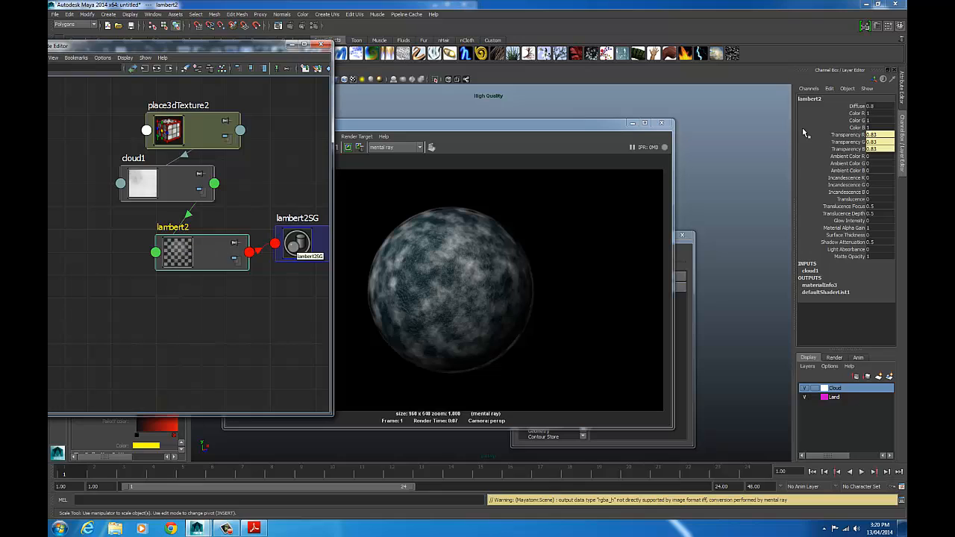
{"action": "left_click", "coordinate": [899, 88]}
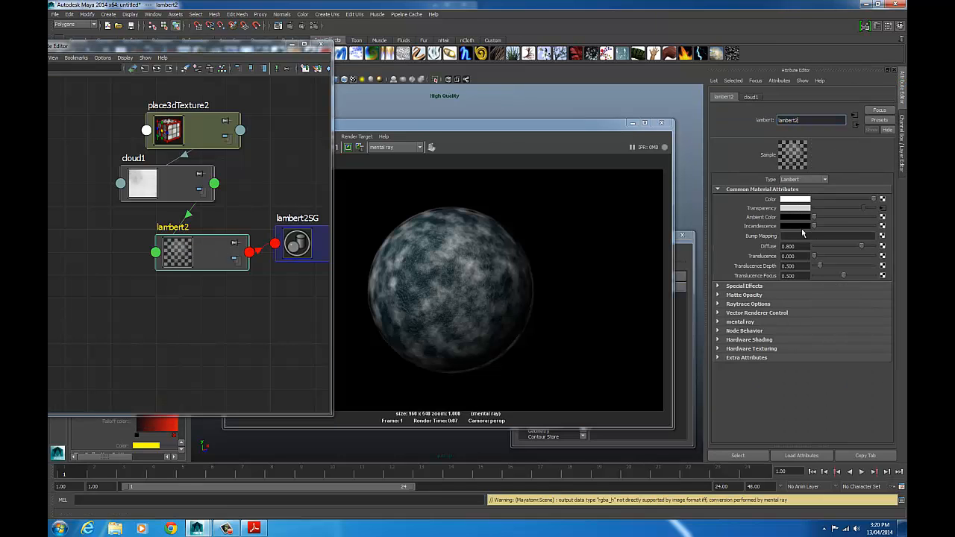
{"action": "left_click_drag", "start_coordinate": [816, 229], "coordinate": [824, 226]}
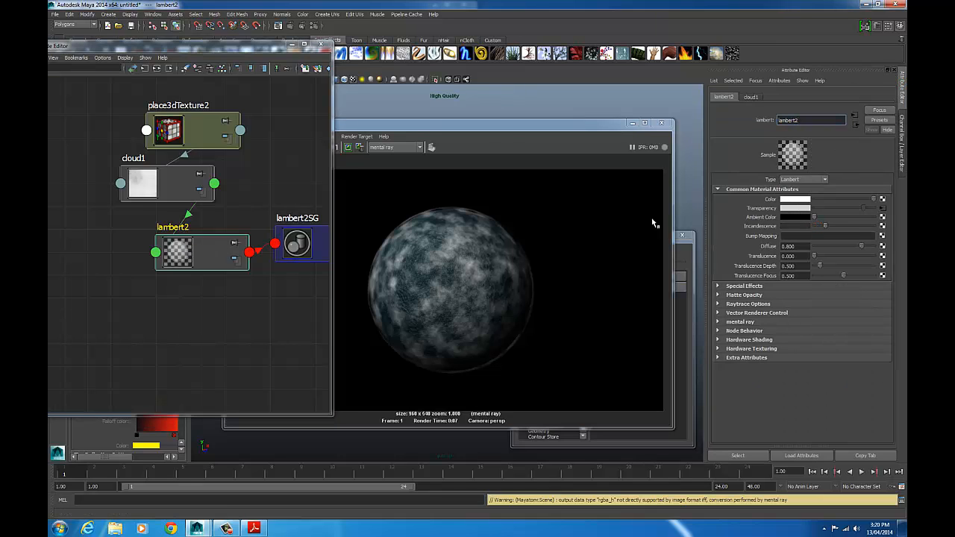
{"action": "left_click", "coordinate": [337, 139]}
{"action": "left_click", "coordinate": [232, 147]}
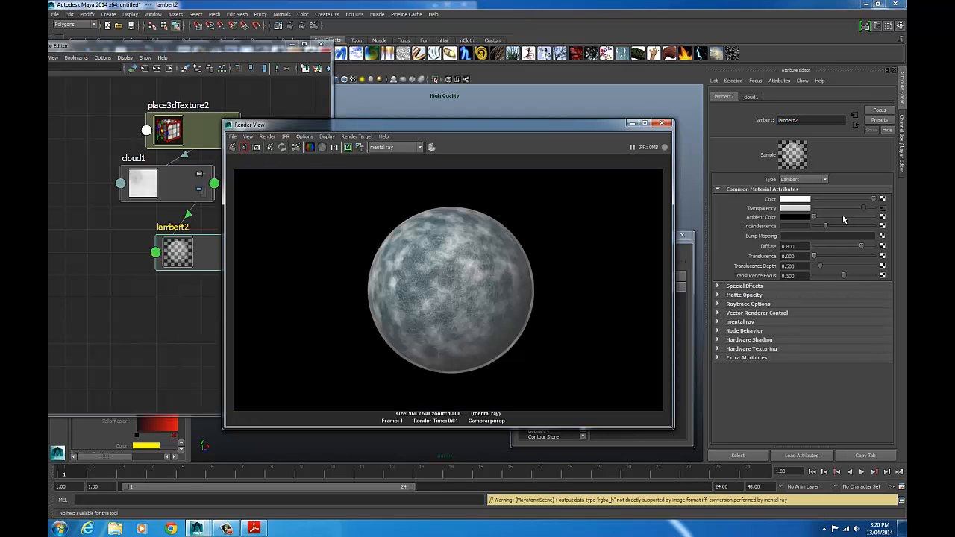
{"action": "left_click_drag", "start_coordinate": [823, 225], "coordinate": [817, 229]}
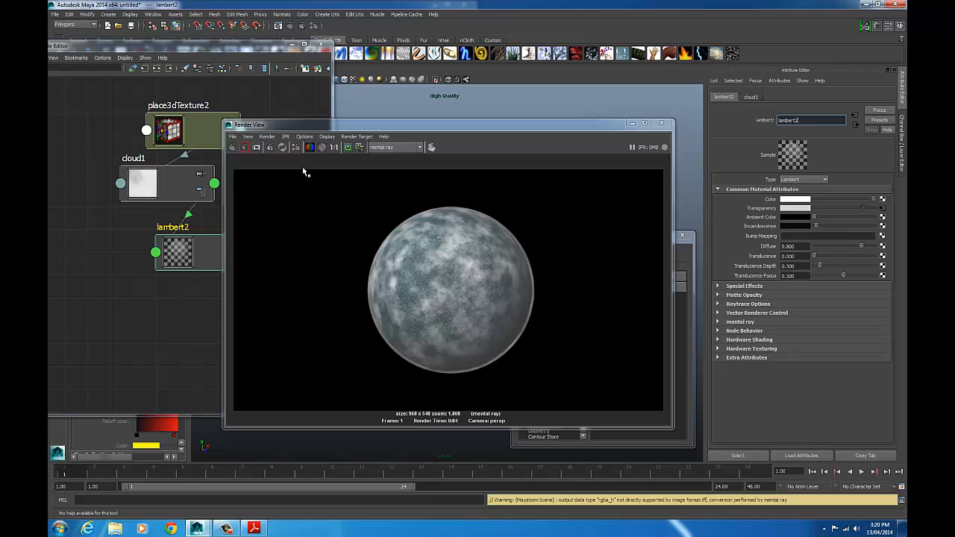
{"action": "left_click", "coordinate": [232, 147]}
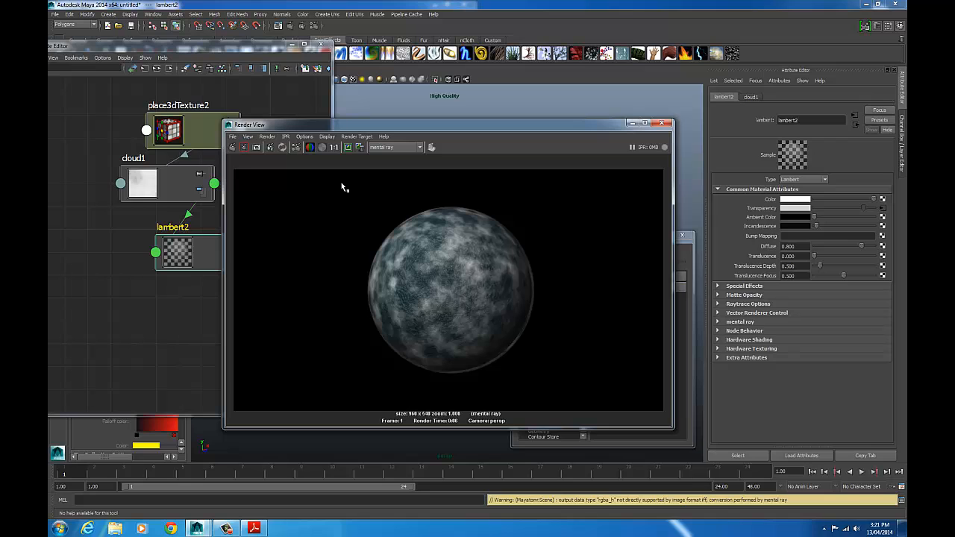
Step: Clear the node graph, put away the render, node creation and Node Editor windows, and deselect everything
{"action": "left_click", "coordinate": [630, 122]}
{"action": "left_click", "coordinate": [681, 235]}
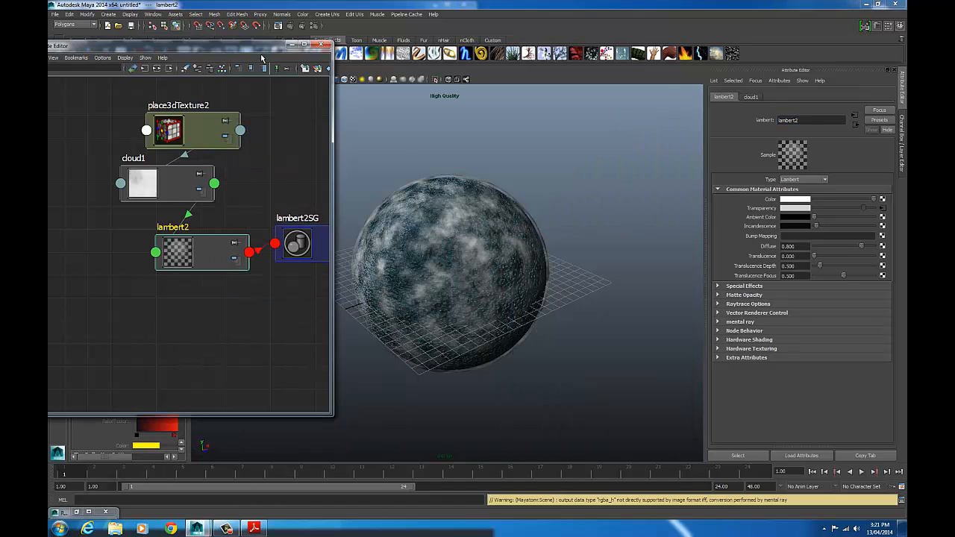
{"action": "left_click_drag", "start_coordinate": [246, 46], "coordinate": [396, 60]}
{"action": "left_click_drag", "start_coordinate": [485, 68], "coordinate": [487, 67]}
{"action": "left_click", "coordinate": [455, 85]}
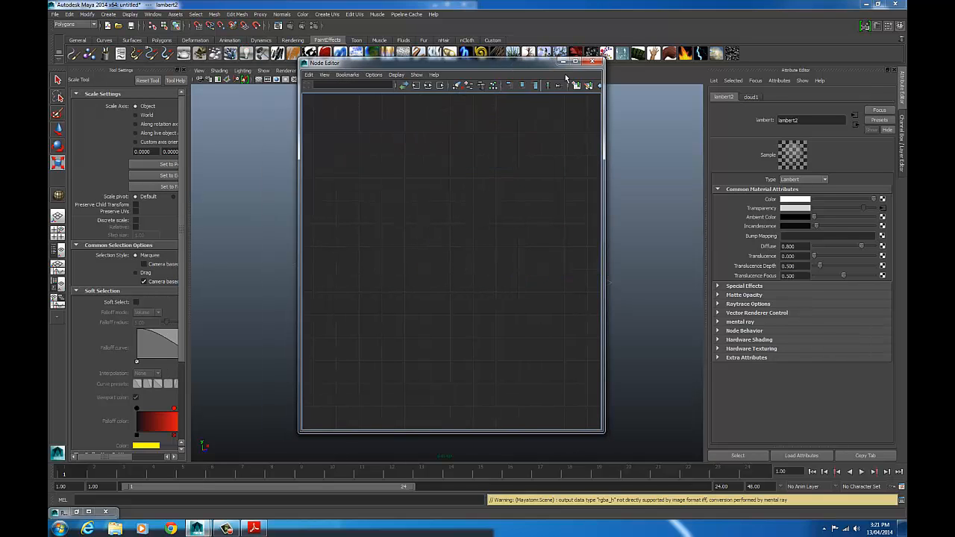
{"action": "left_click", "coordinate": [592, 64]}
{"action": "left_click", "coordinate": [540, 171]}
Step: Create a volume primitive sphere around the planet and scale it uniformly to about 11, slightly larger than the cloud sphere
{"action": "right_click_drag", "start_coordinate": [590, 175], "coordinate": [490, 197], "text": "alt"}
{"action": "left_click_drag", "start_coordinate": [490, 197], "coordinate": [470, 199], "text": "alt"}
{"action": "right_click_drag", "start_coordinate": [469, 198], "coordinate": [510, 204], "text": "alt"}
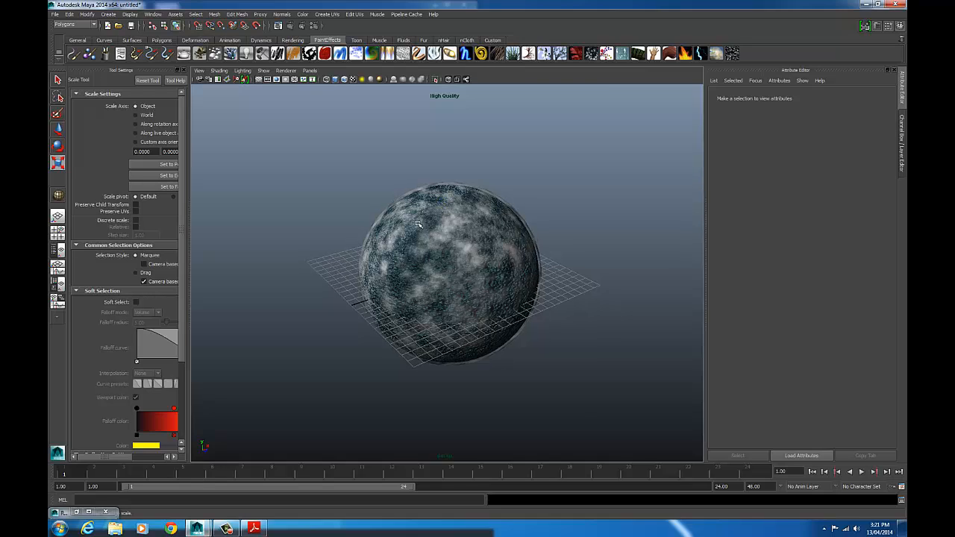
{"action": "left_click", "coordinate": [104, 15]}
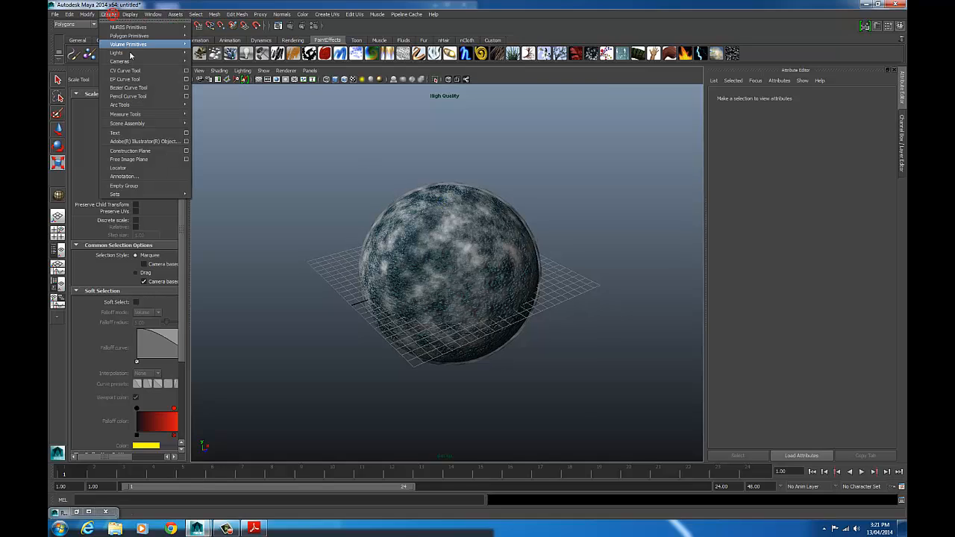
{"action": "mouse_move", "coordinate": [151, 45]}
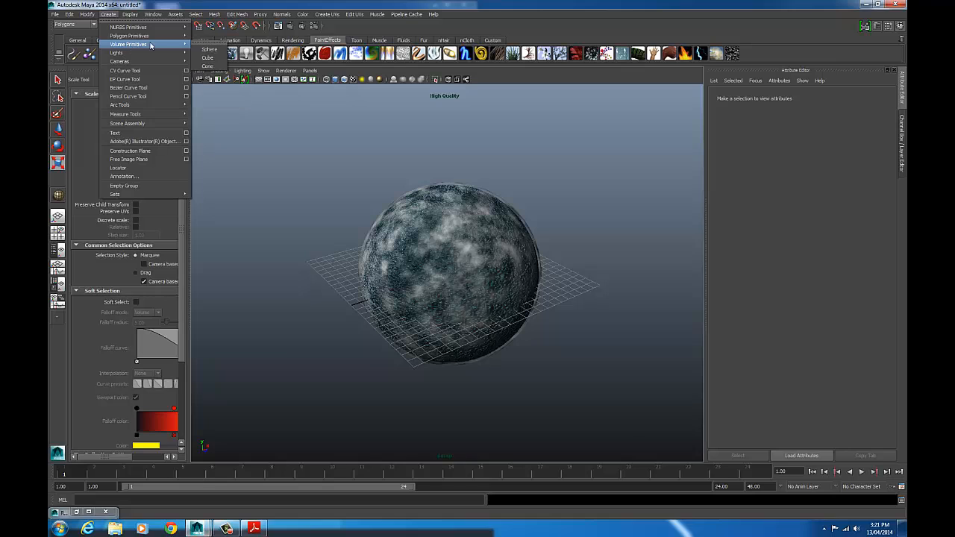
{"action": "left_click", "coordinate": [209, 49]}
{"action": "left_click_drag", "start_coordinate": [447, 273], "coordinate": [607, 230]}
{"action": "key", "text": "r"}
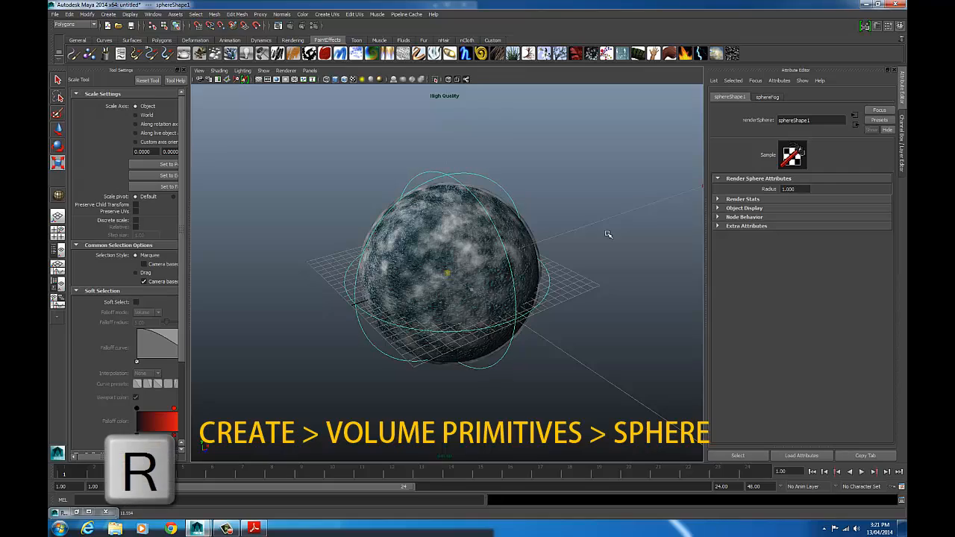
{"action": "left_click_drag", "start_coordinate": [539, 206], "coordinate": [403, 279], "text": "alt"}
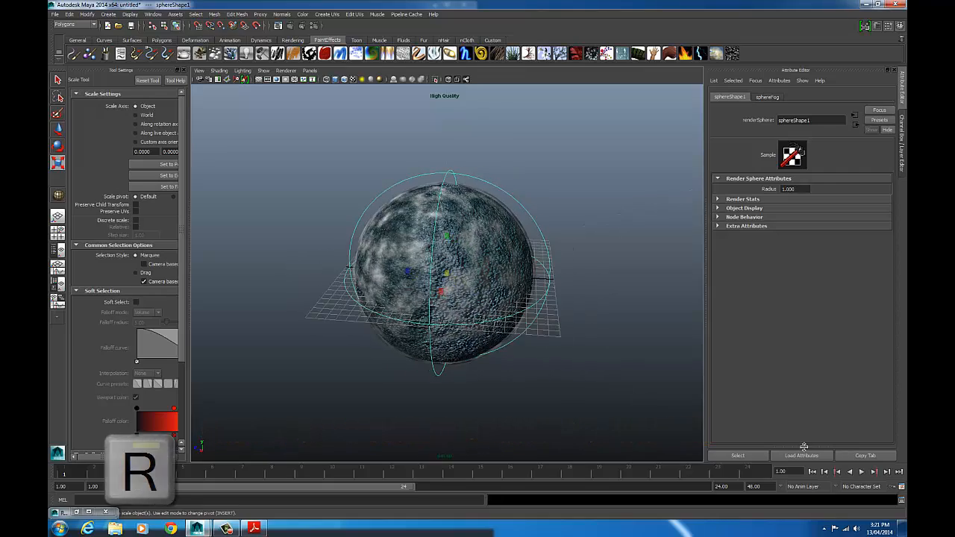
Step: Create a new display layer named CloudVOlume and give it a yellow colour
{"action": "left_click", "coordinate": [900, 135]}
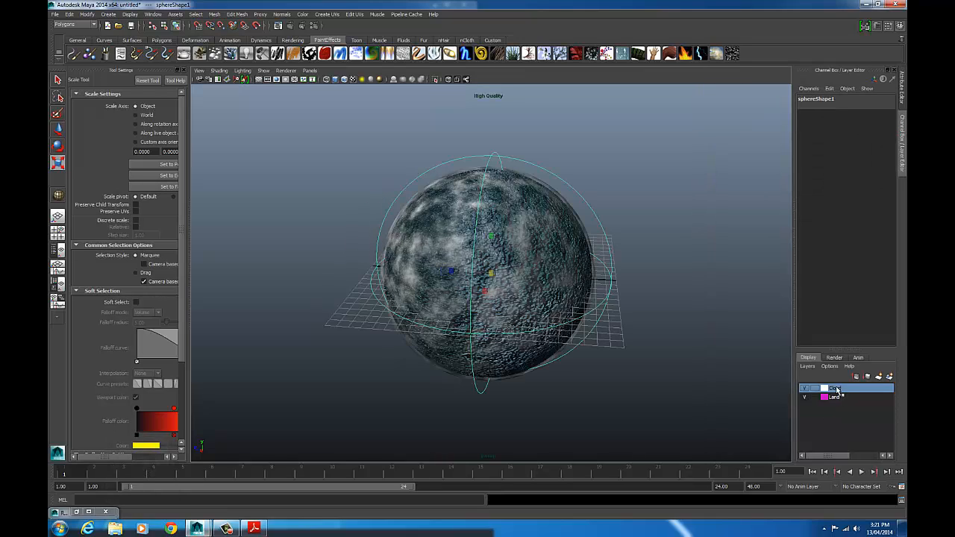
{"action": "left_click", "coordinate": [878, 377]}
{"action": "double_click", "coordinate": [835, 388]}
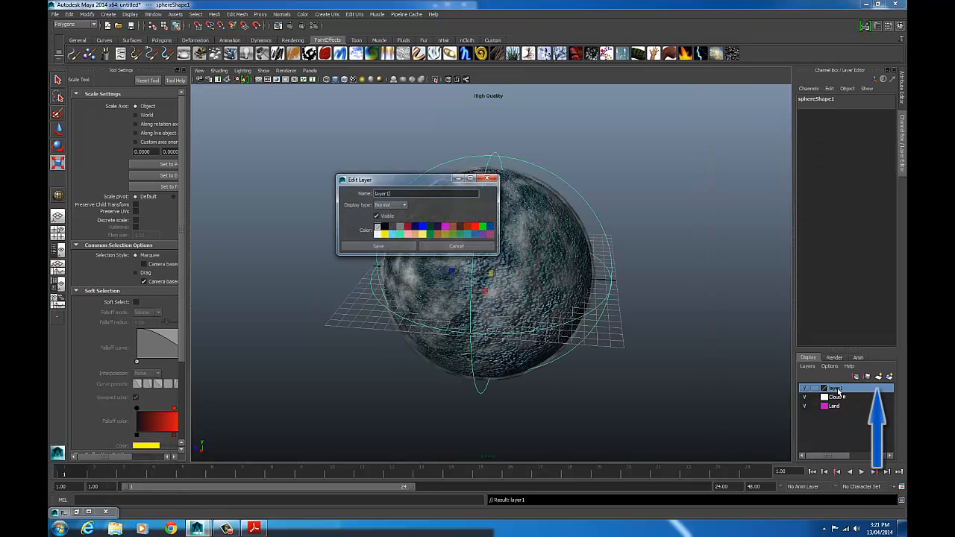
{"action": "type", "text": "CloudVolume"}
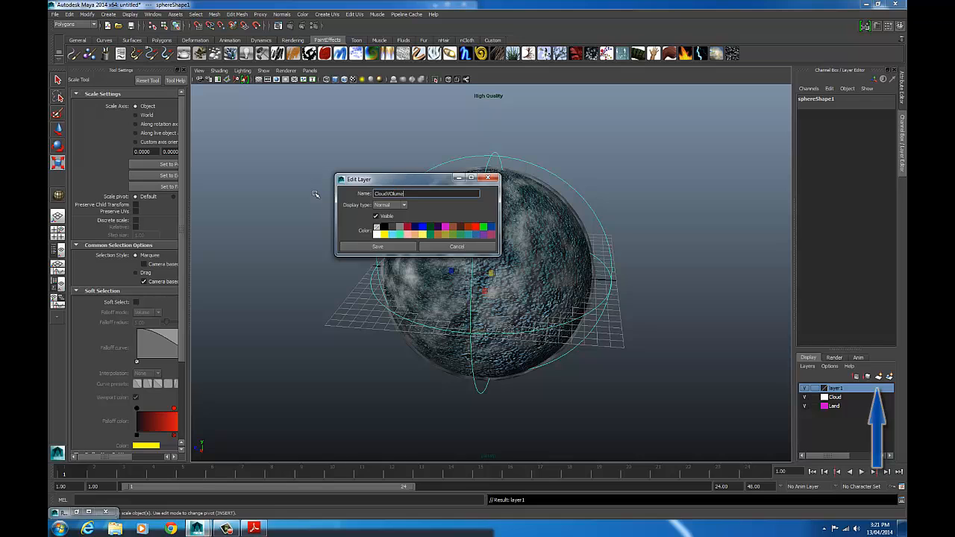
{"action": "left_click", "coordinate": [384, 235]}
{"action": "left_click", "coordinate": [379, 247]}
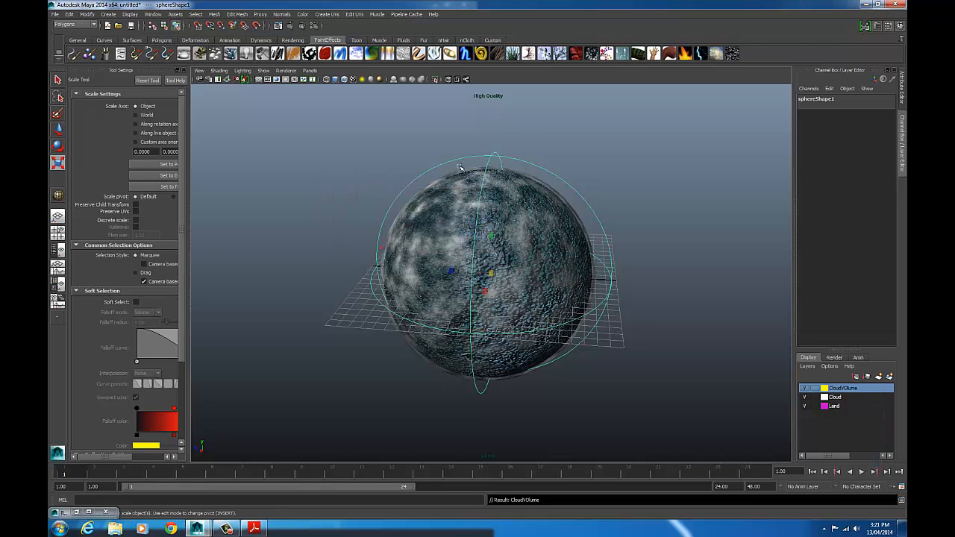
Step: Render the planet with the volume sphere around it and move the render window aside to uncover the model
{"action": "left_click", "coordinate": [288, 24]}
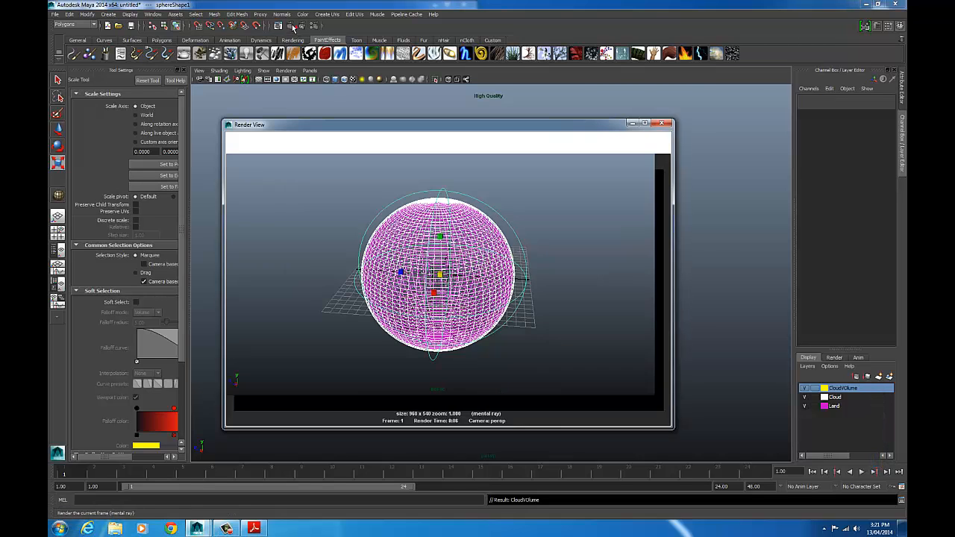
{"action": "left_click", "coordinate": [661, 123]}
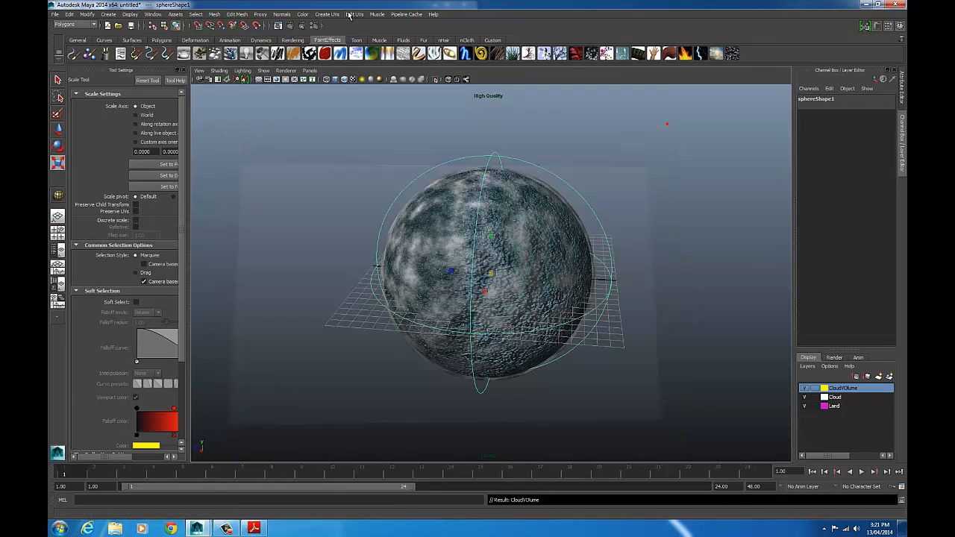
{"action": "left_click", "coordinate": [288, 25]}
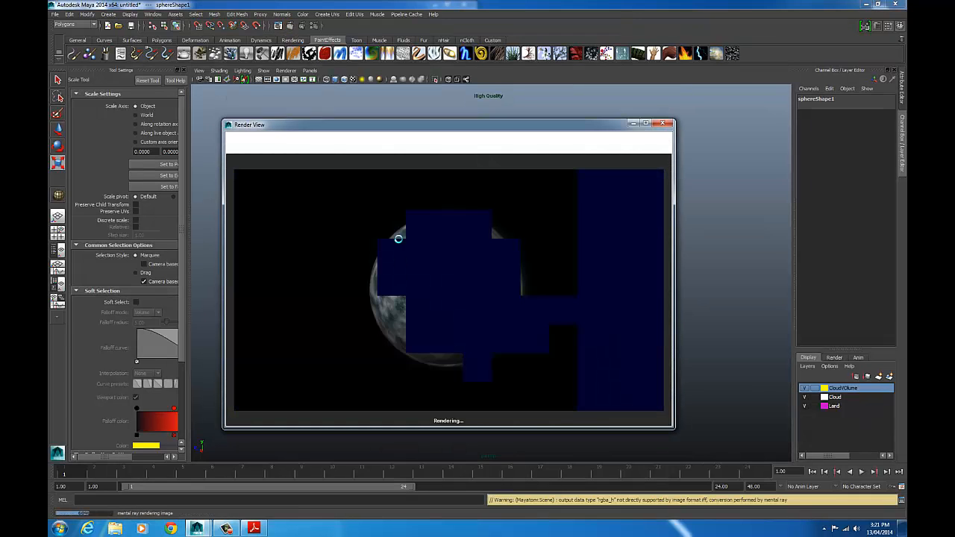
{"action": "left_click_drag", "start_coordinate": [421, 124], "coordinate": [246, 71]}
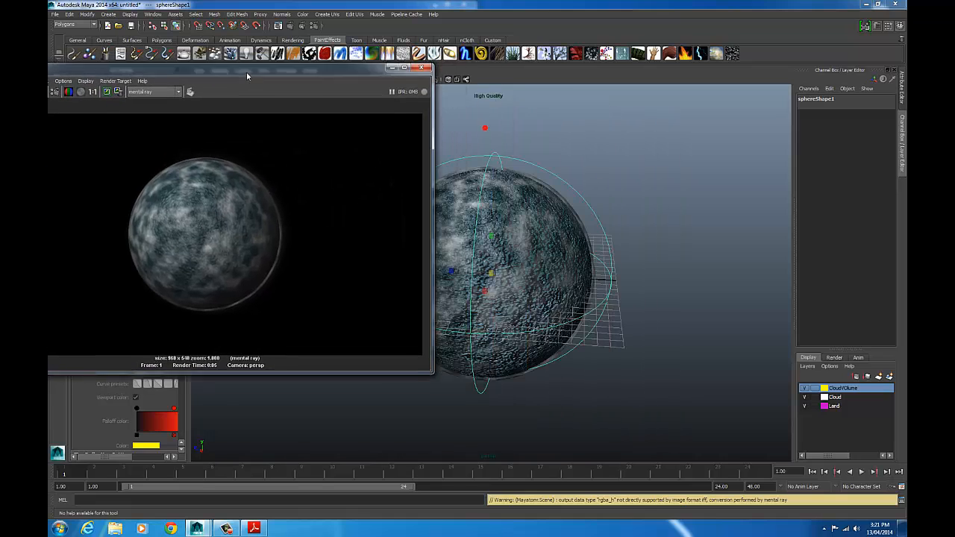
Step: Scale the volume sphere up uniformly to about 13, re-render to check the atmosphere glow, and close the render window
{"action": "left_click_drag", "start_coordinate": [493, 273], "coordinate": [511, 272]}
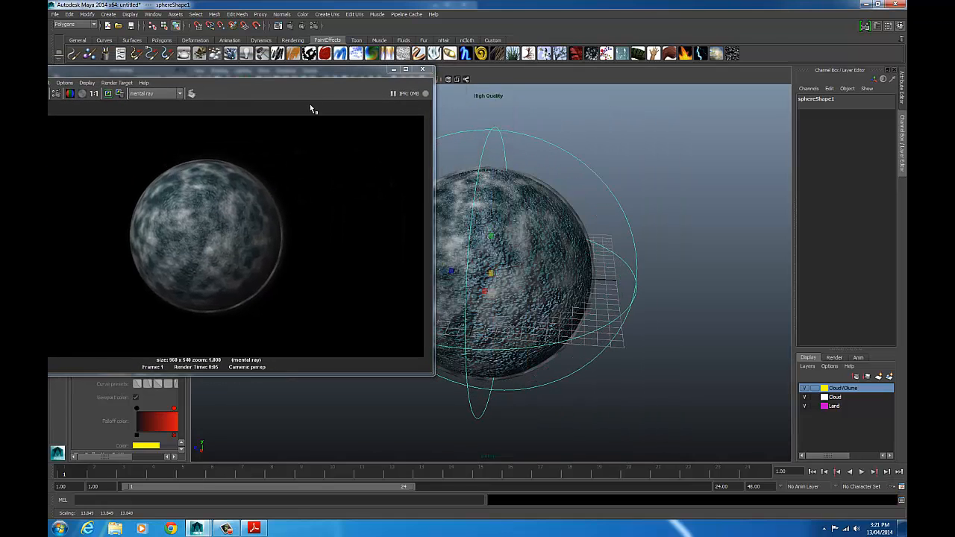
{"action": "left_click_drag", "start_coordinate": [277, 74], "coordinate": [510, 79]}
{"action": "left_click", "coordinate": [273, 98]}
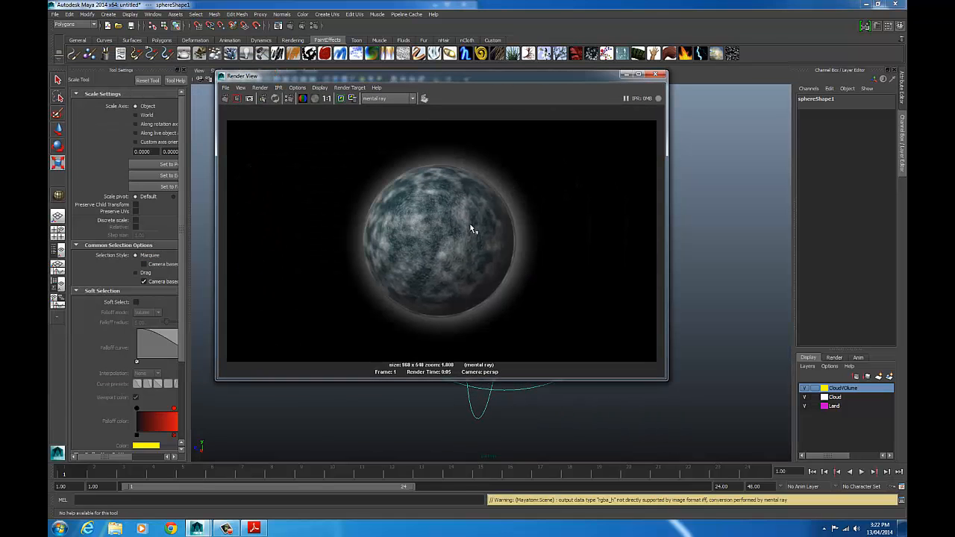
{"action": "left_click", "coordinate": [655, 75]}
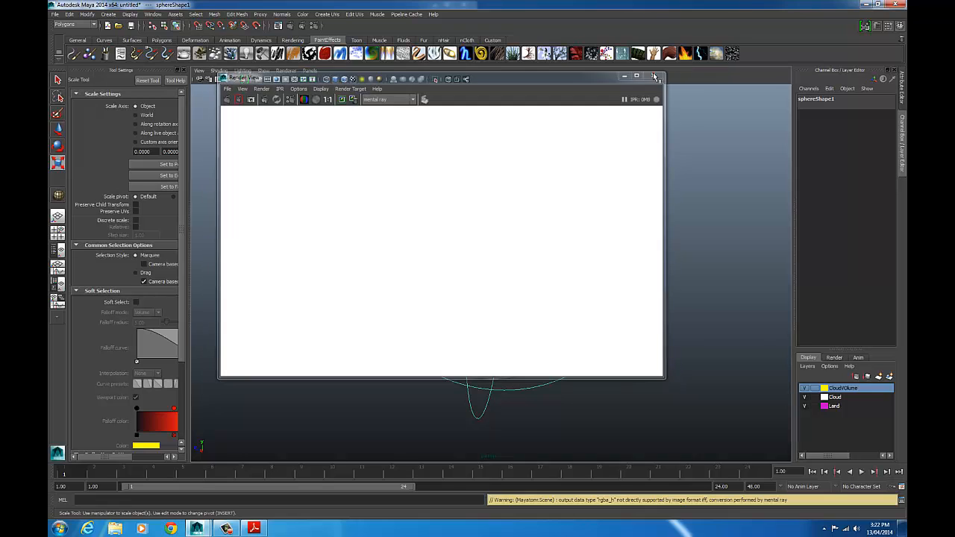
Step: Hide the CloudVOlume, Cloud and Land layers and show them again to check which sphere each one controls
{"action": "scroll", "coordinate": [582, 194], "scroll_direction": "down", "scroll_amount": 4}
{"action": "left_click_drag", "start_coordinate": [408, 209], "coordinate": [634, 293], "text": "alt"}
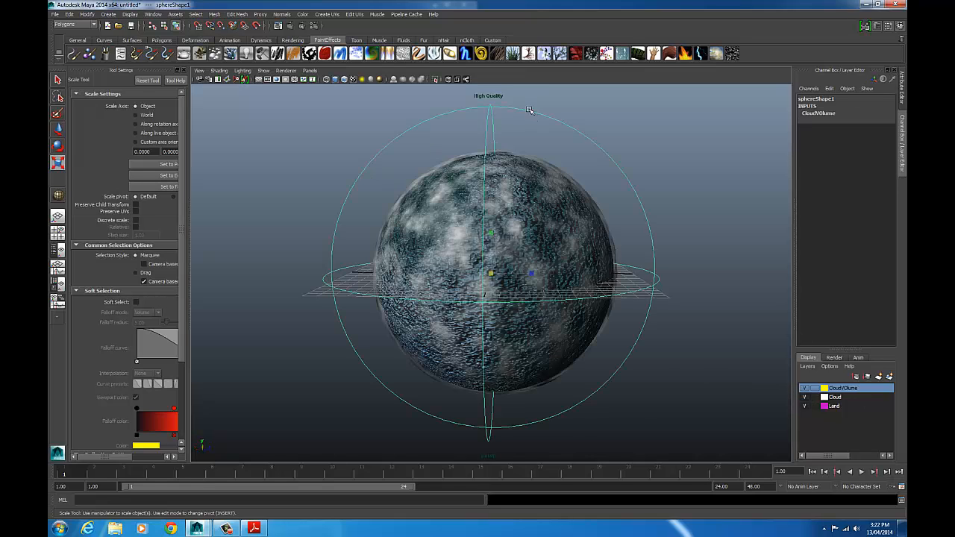
{"action": "scroll", "coordinate": [398, 182], "scroll_direction": "down", "scroll_amount": 3}
{"action": "left_click_drag", "start_coordinate": [351, 196], "coordinate": [419, 179], "text": "alt"}
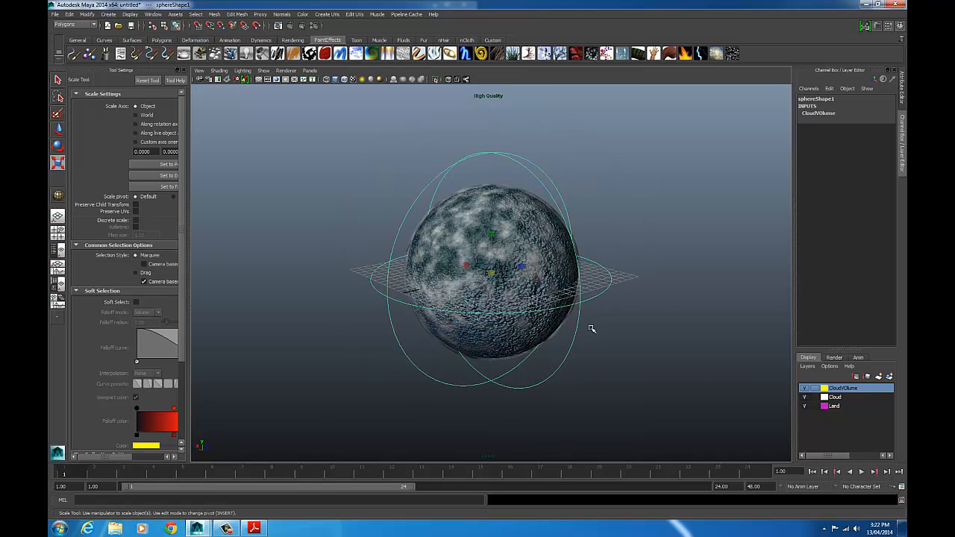
{"action": "left_click", "coordinate": [804, 388]}
{"action": "left_click", "coordinate": [804, 397]}
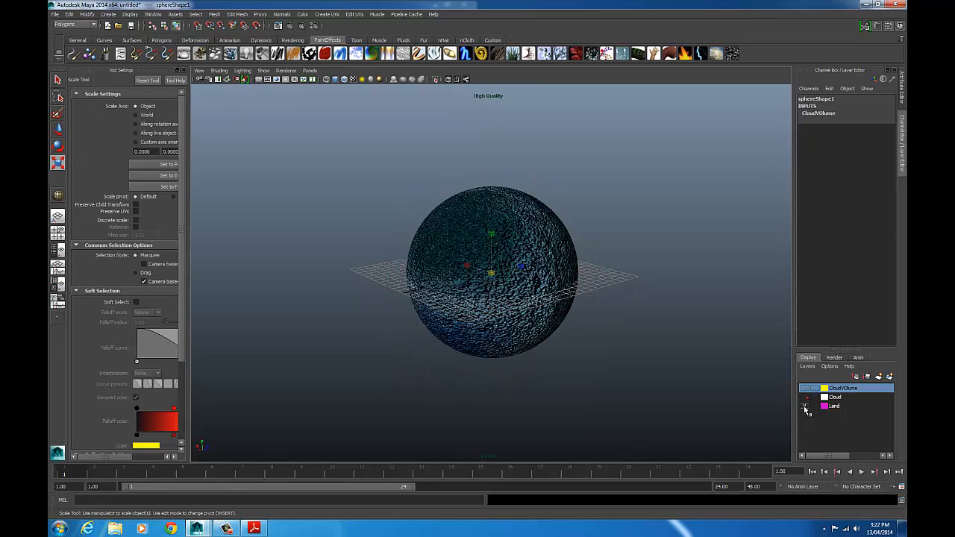
{"action": "left_click", "coordinate": [804, 406]}
{"action": "left_click", "coordinate": [804, 397]}
{"action": "left_click", "coordinate": [804, 388]}
{"action": "left_click", "coordinate": [804, 406]}
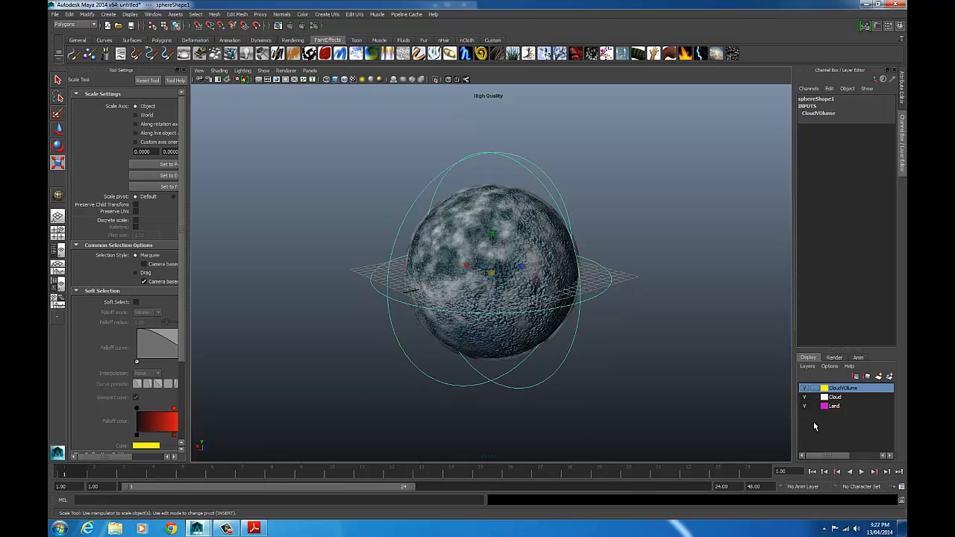
Step: Create another display layer above CloudVOlume, name it and give it a pale yellow colour
{"action": "left_click", "coordinate": [877, 376]}
{"action": "double_click", "coordinate": [835, 388]}
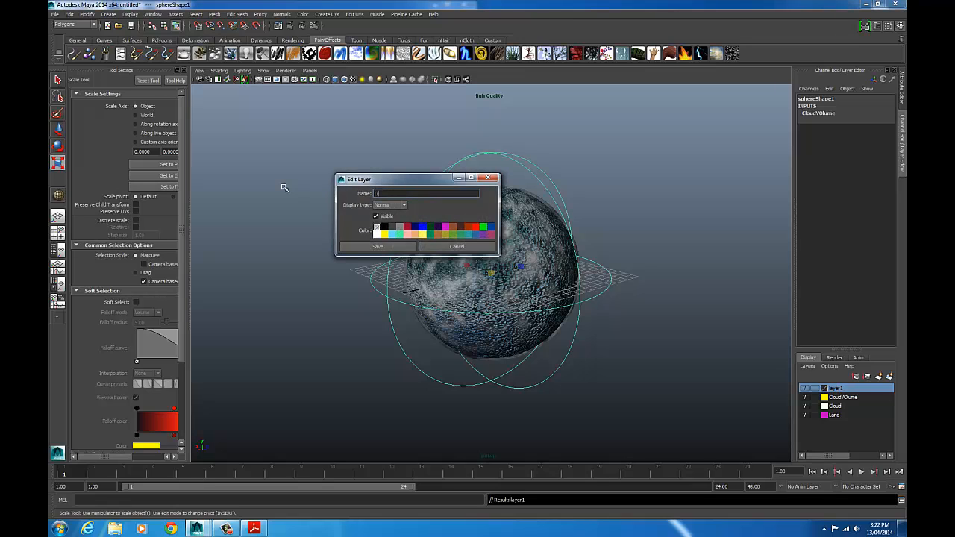
{"action": "left_click", "coordinate": [421, 236]}
{"action": "left_click", "coordinate": [377, 246]}
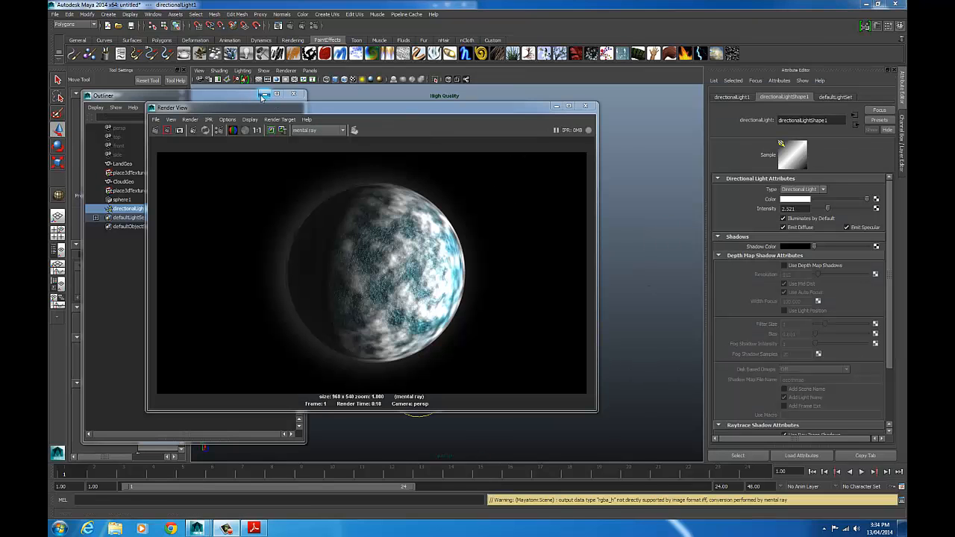
Step: Move the render window out of the way and examine how far the directional light stands from the planet
{"action": "left_click_drag", "start_coordinate": [276, 107], "coordinate": [268, 227]}
{"action": "scroll", "coordinate": [468, 160], "scroll_direction": "down", "scroll_amount": 5}
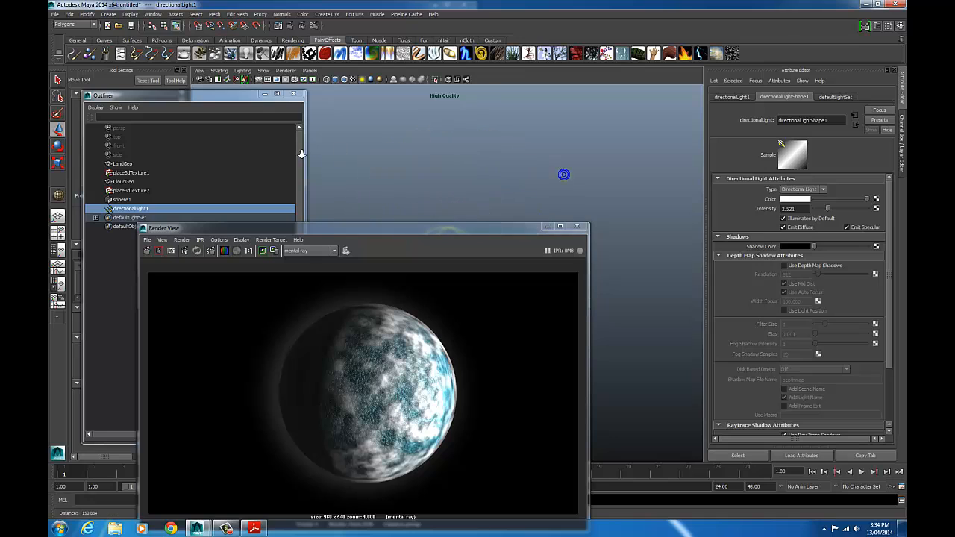
{"action": "left_click_drag", "start_coordinate": [436, 222], "coordinate": [474, 336]}
{"action": "scroll", "coordinate": [417, 260], "scroll_direction": "down", "scroll_amount": 4}
{"action": "scroll", "coordinate": [456, 266], "scroll_direction": "down", "scroll_amount": 1}
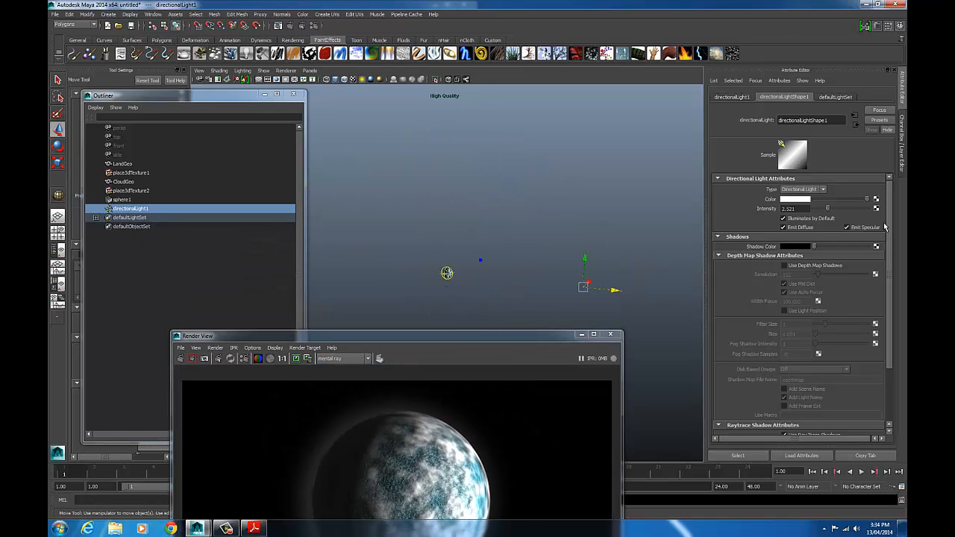
{"action": "middle_click_drag", "start_coordinate": [461, 267], "coordinate": [429, 231], "text": "alt"}
{"action": "scroll", "coordinate": [581, 252], "scroll_direction": "up", "scroll_amount": 5}
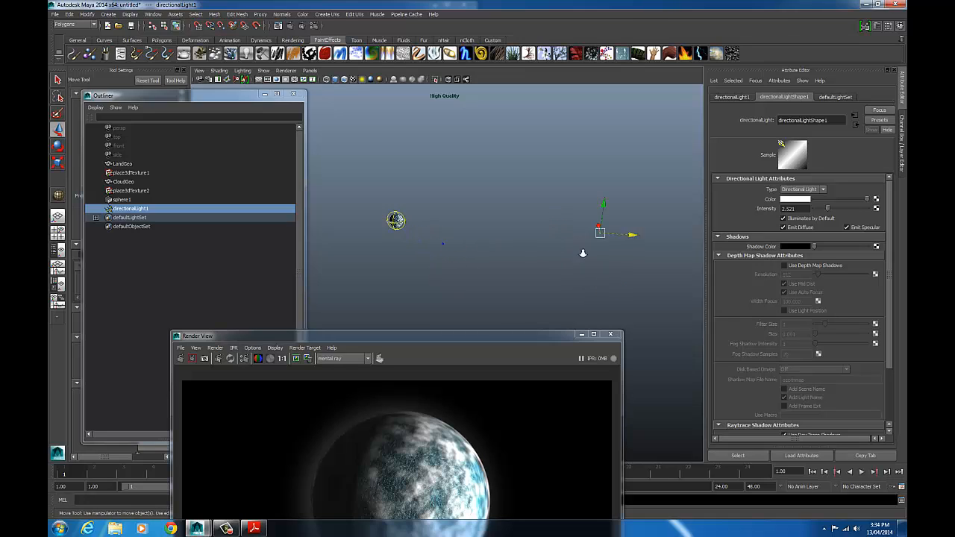
Step: Examine the directional light's arrows up close to see which way they point relative to the planet
{"action": "left_click_drag", "start_coordinate": [616, 256], "coordinate": [501, 231], "text": "alt"}
{"action": "scroll", "coordinate": [411, 241], "scroll_direction": "down", "scroll_amount": 3}
{"action": "scroll", "coordinate": [523, 243], "scroll_direction": "up", "scroll_amount": 4}
{"action": "left_click", "coordinate": [575, 215]}
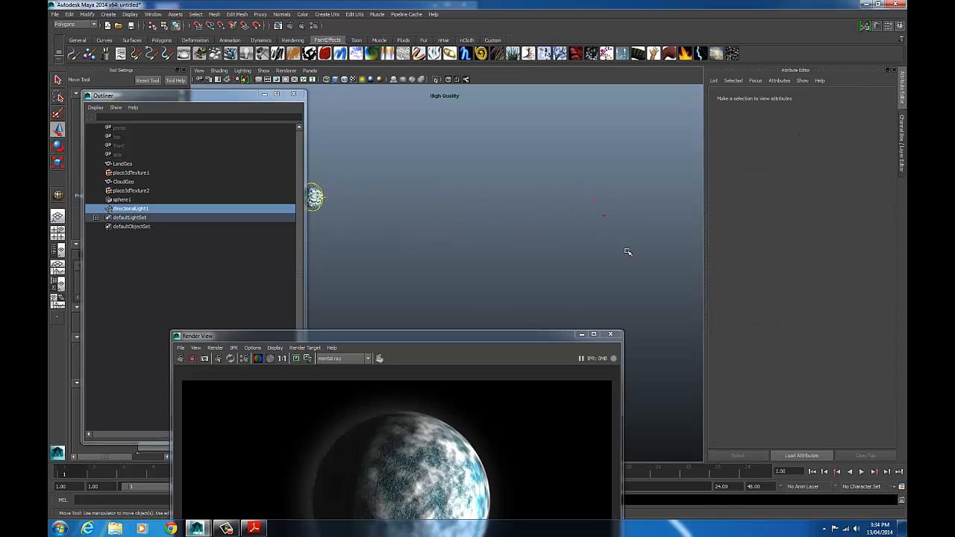
{"action": "left_click_drag", "start_coordinate": [563, 244], "coordinate": [414, 254], "text": "alt"}
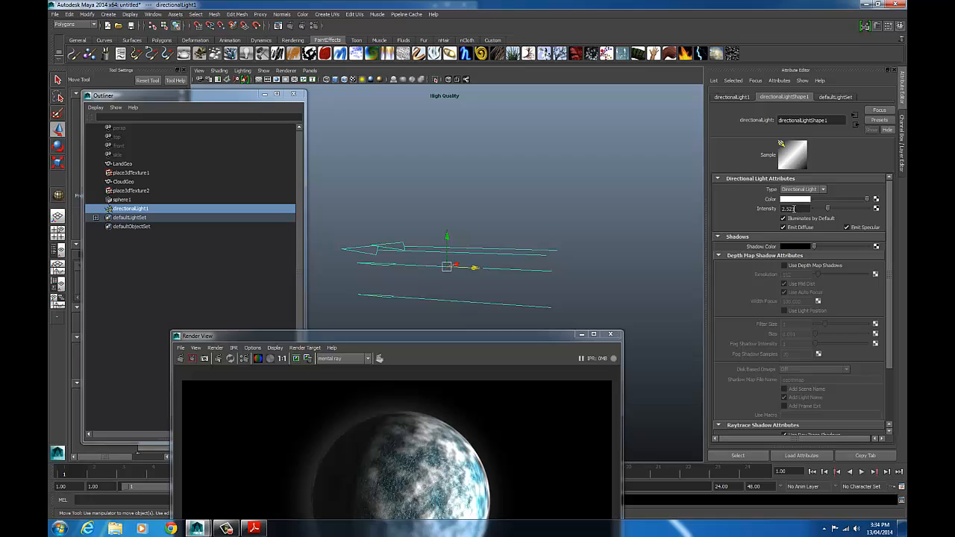
Step: Bring the render window back over the model and re-render the current perspective view with mental ray
{"action": "right_click_drag", "start_coordinate": [564, 217], "coordinate": [358, 229], "text": "alt"}
{"action": "left_click_drag", "start_coordinate": [375, 235], "coordinate": [480, 235], "text": "alt"}
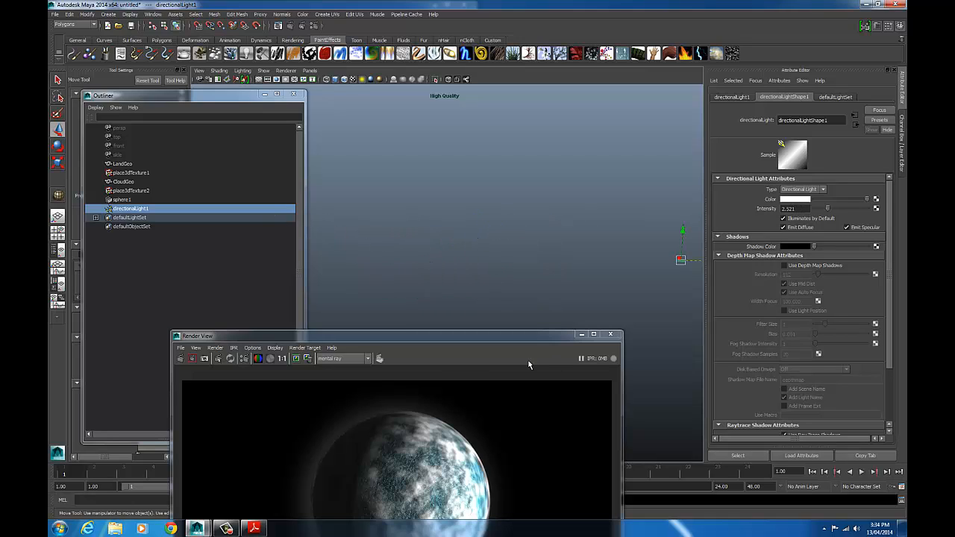
{"action": "left_click_drag", "start_coordinate": [546, 343], "coordinate": [576, 174]}
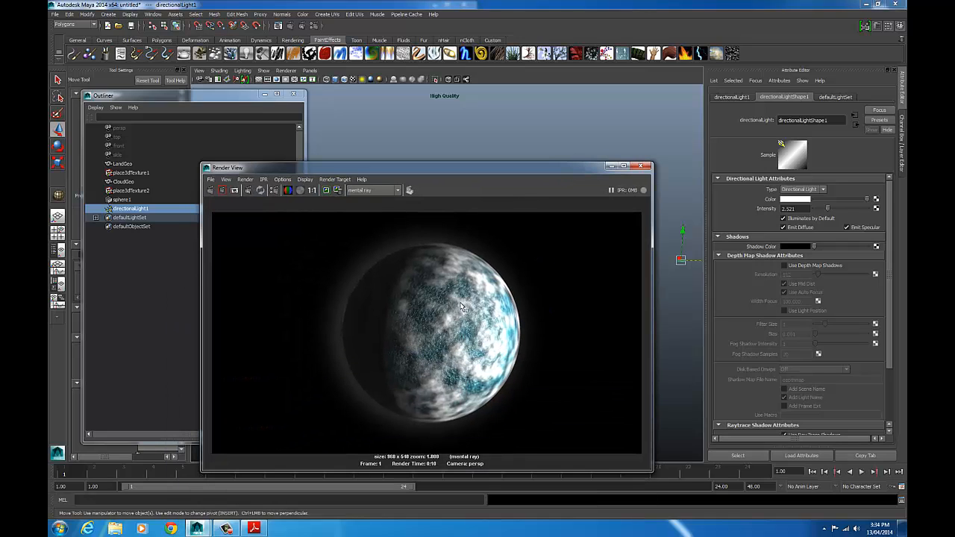
{"action": "left_click", "coordinate": [210, 191]}
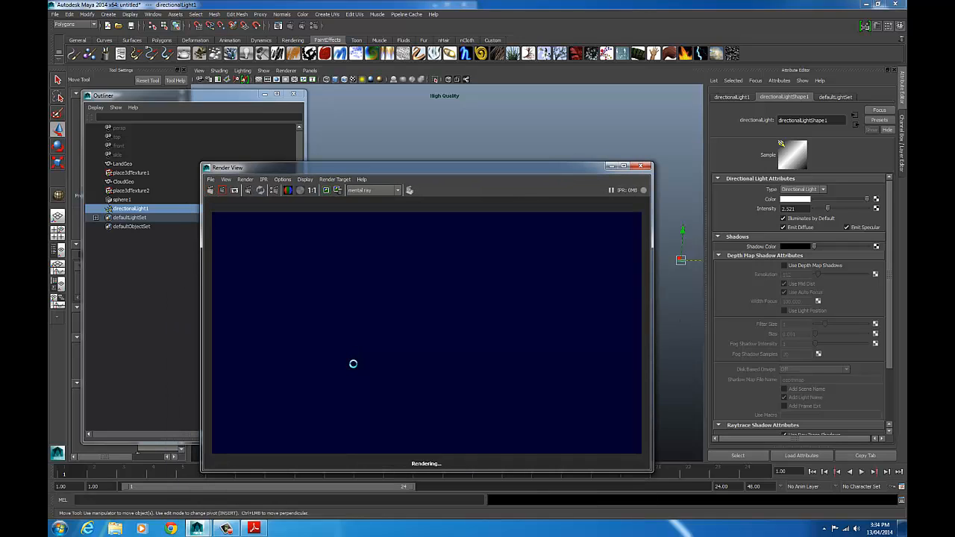